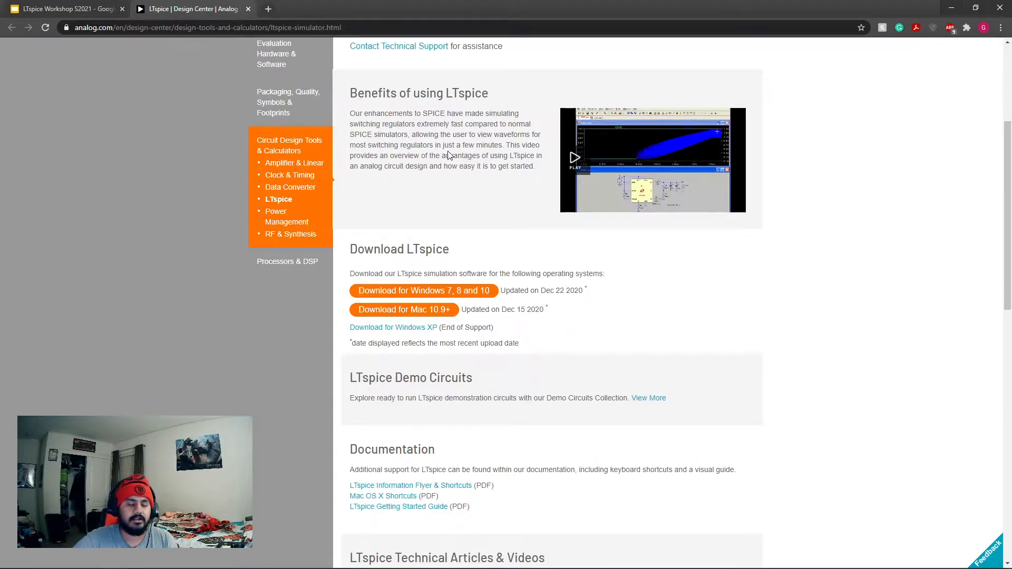
Close the LTspice download page and view the "Setting up LTspice" slide before switching to LTspice.
click(58, 4)
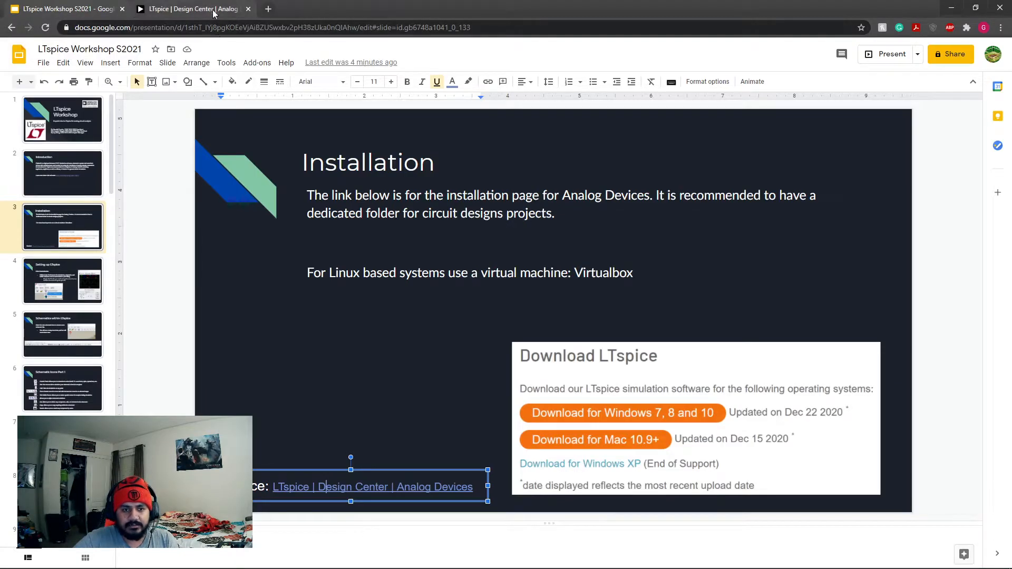
click(248, 9)
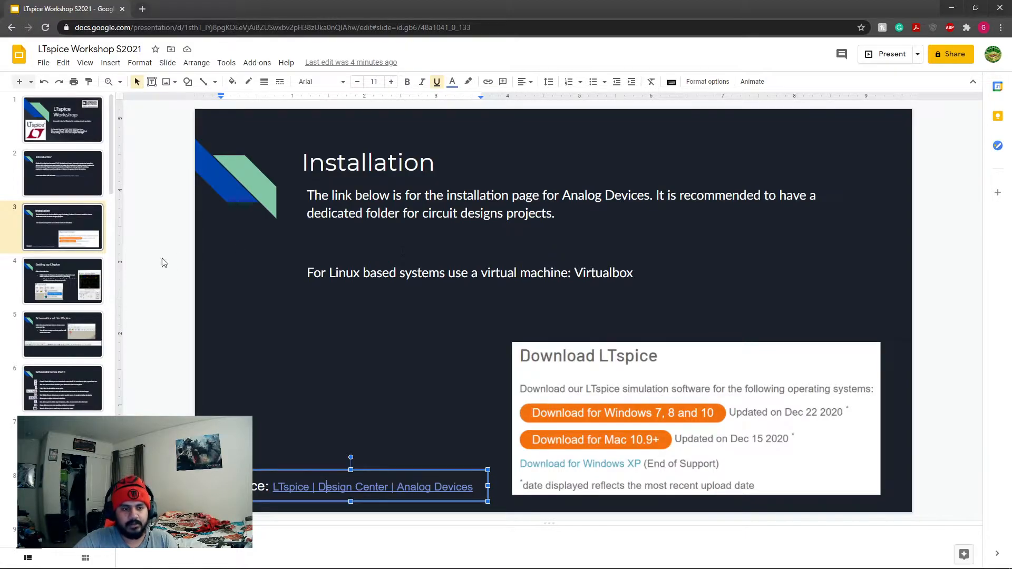
click(80, 287)
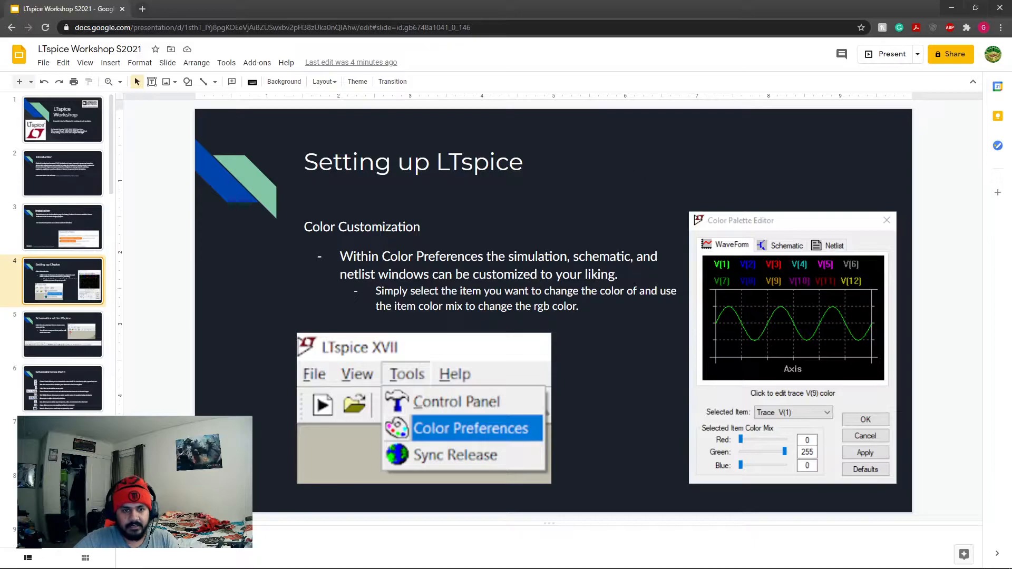
click(952, 7)
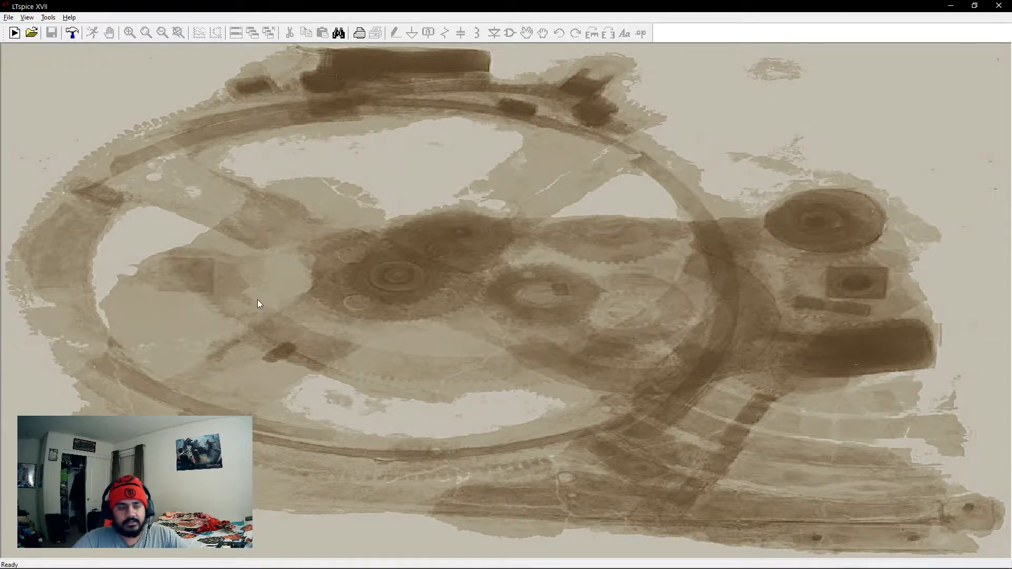
View the Color Palette Editor and the Control Panel's compression settings, closing each without changes.
click(48, 17)
mouse_move(27, 18)
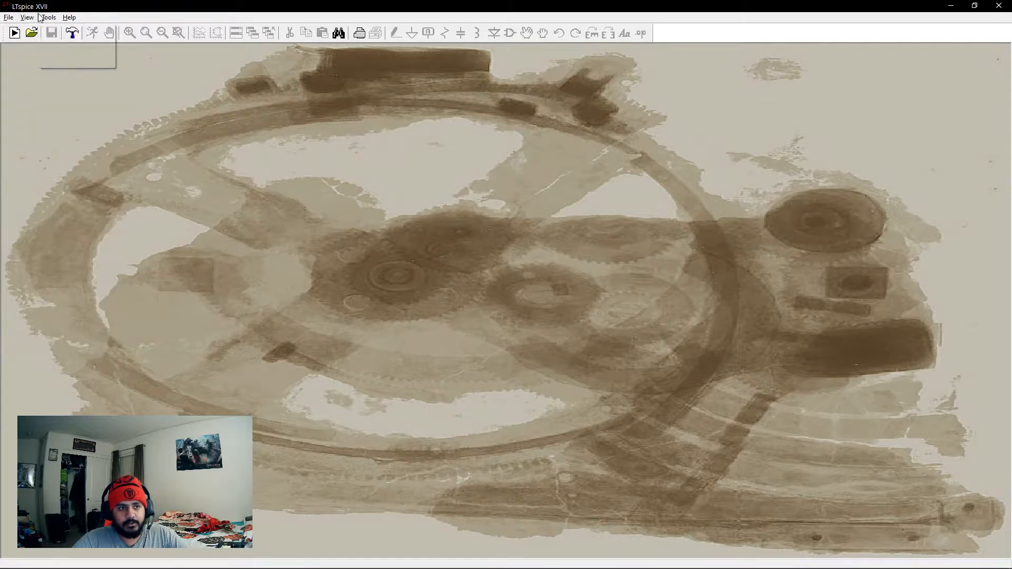
click(73, 47)
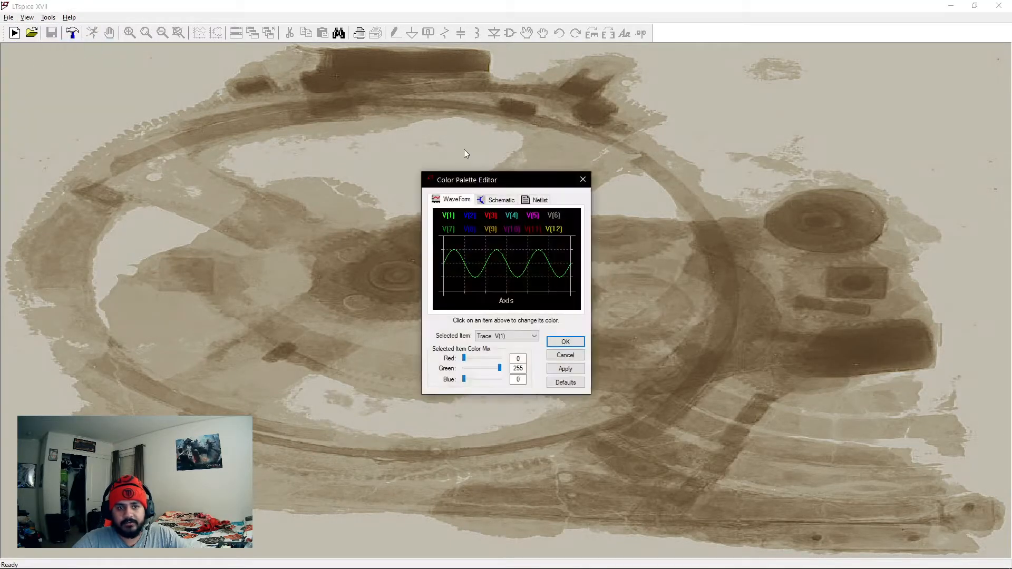
click(581, 181)
click(48, 17)
click(73, 30)
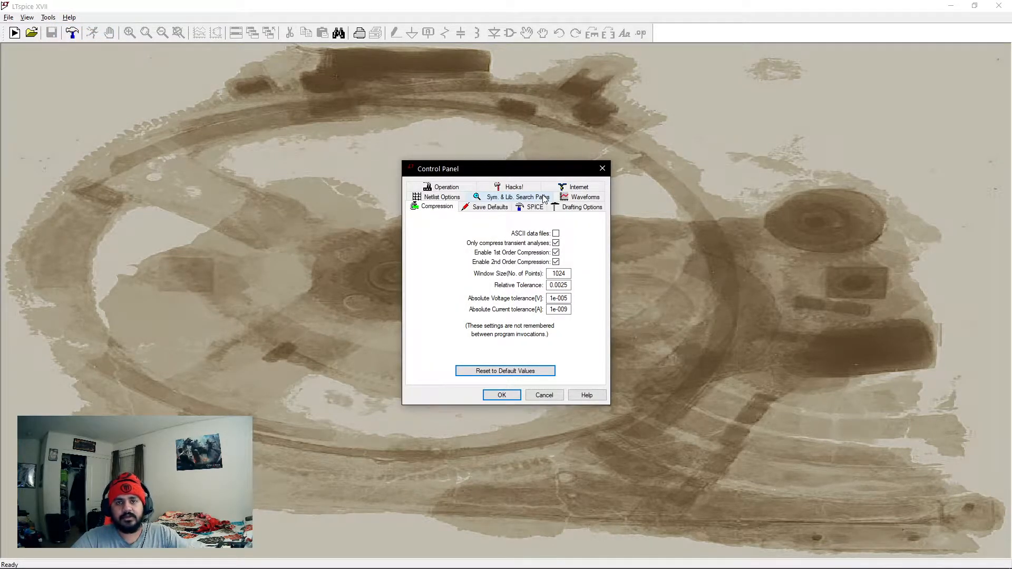
click(601, 170)
Examine the waveform, schematic and netlist color settings in the Color Palette Editor, including the waveform background and trace V(1).
click(41, 17)
click(68, 45)
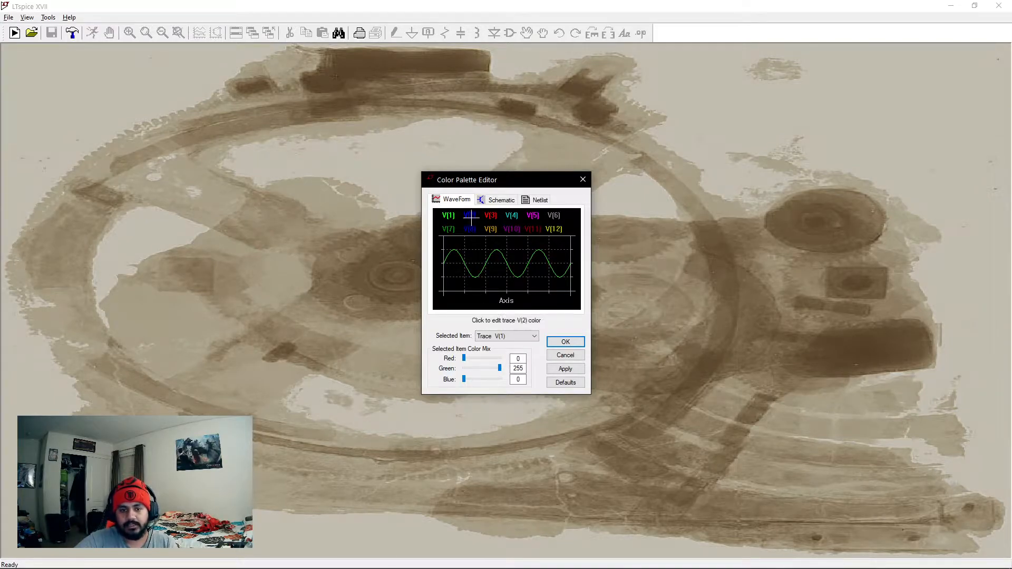
click(524, 257)
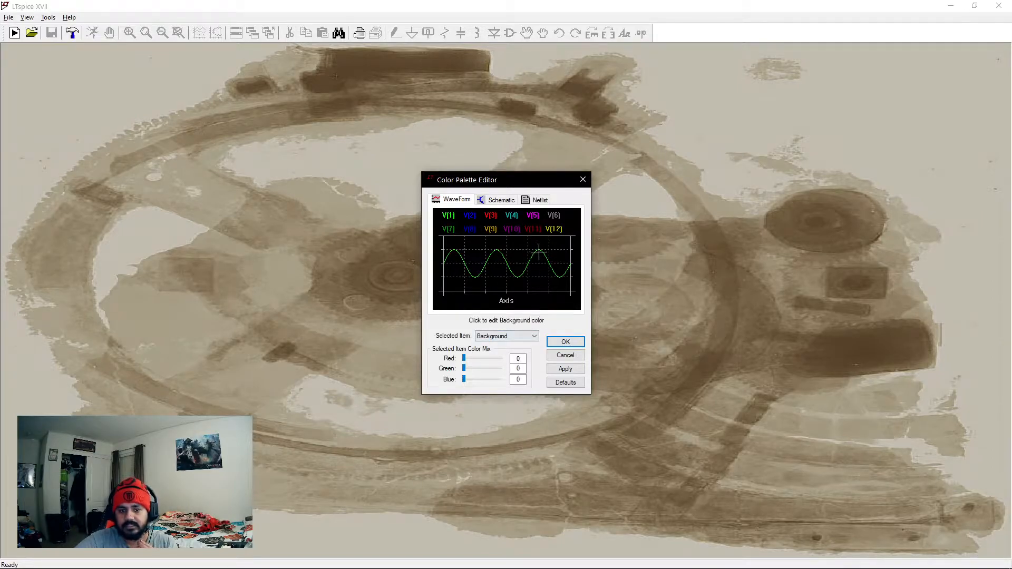
click(538, 251)
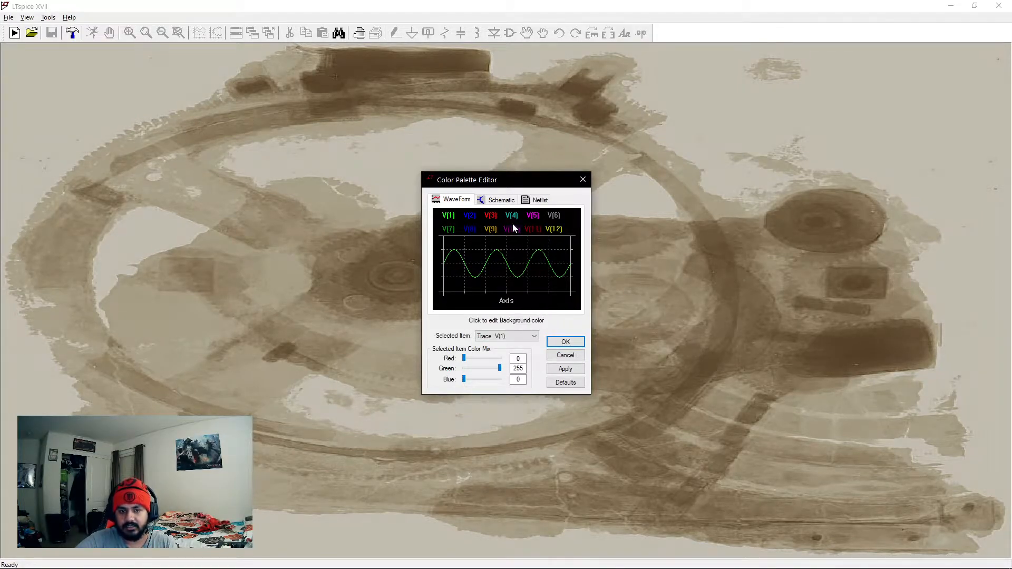
click(500, 202)
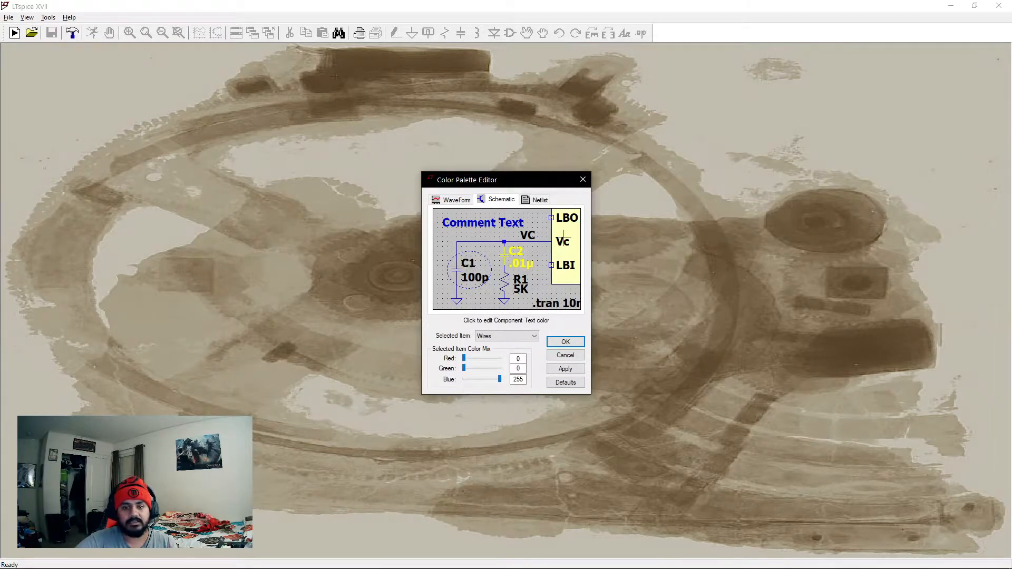
click(537, 200)
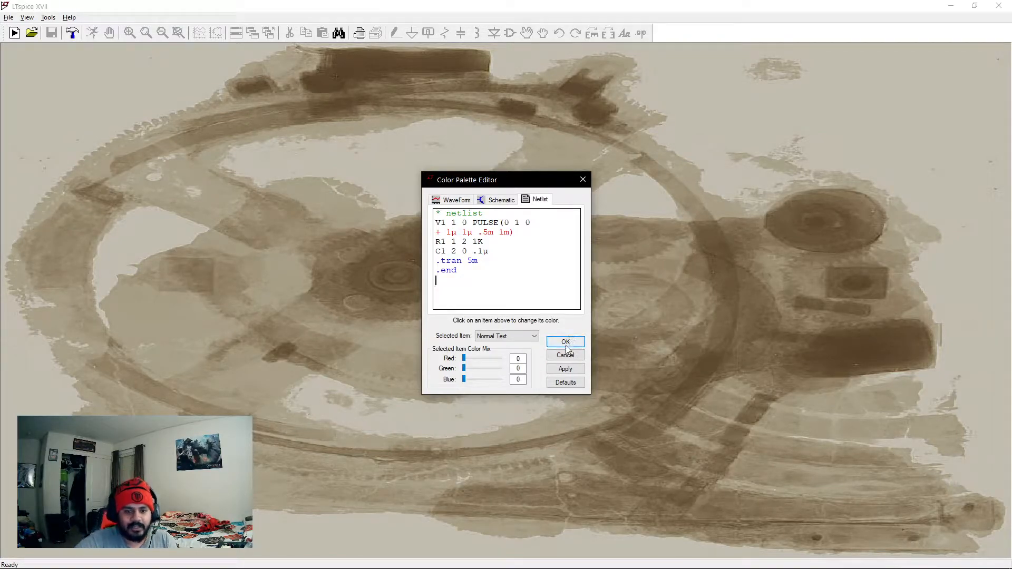
click(583, 181)
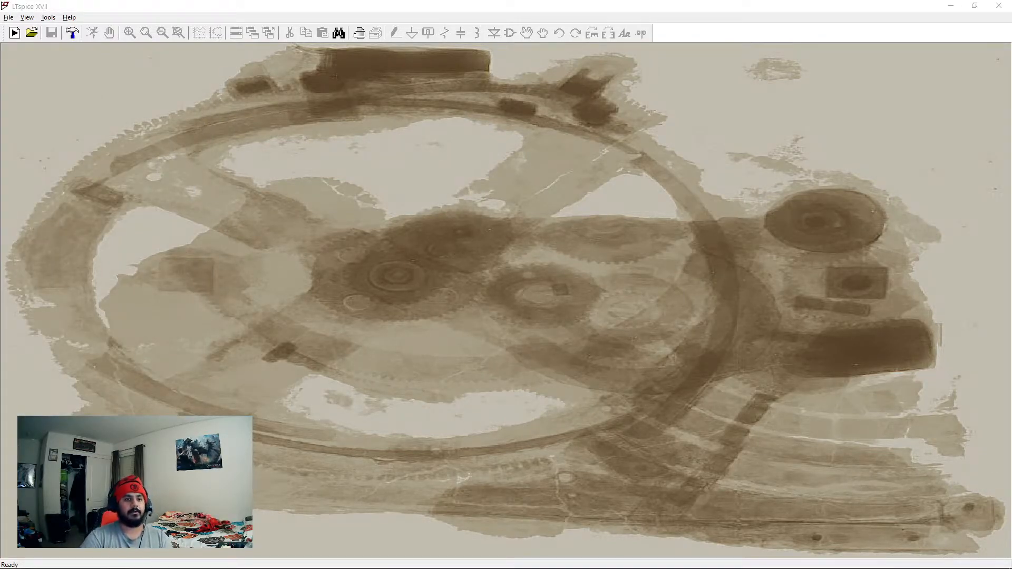
Create a new schematic and place one resistor in it.
click(15, 32)
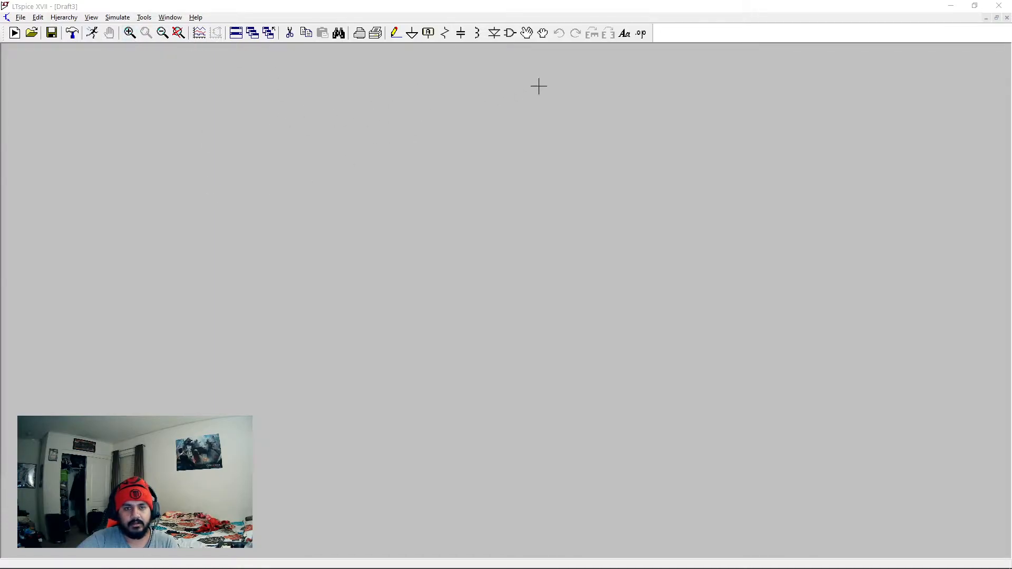
click(446, 34)
click(374, 248)
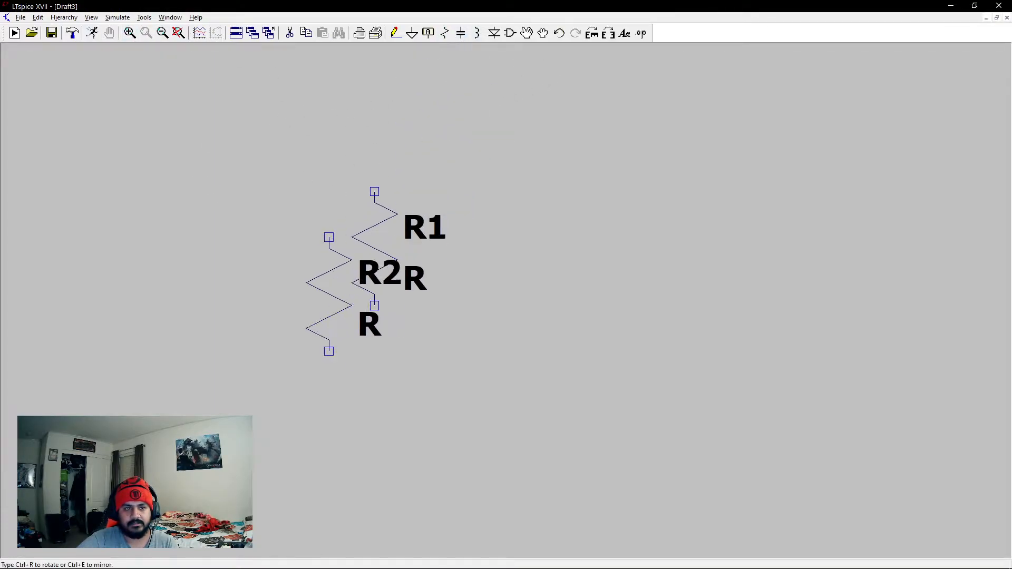
key(Escape)
Delete resistor R1 from the schematic.
click(130, 33)
click(464, 251)
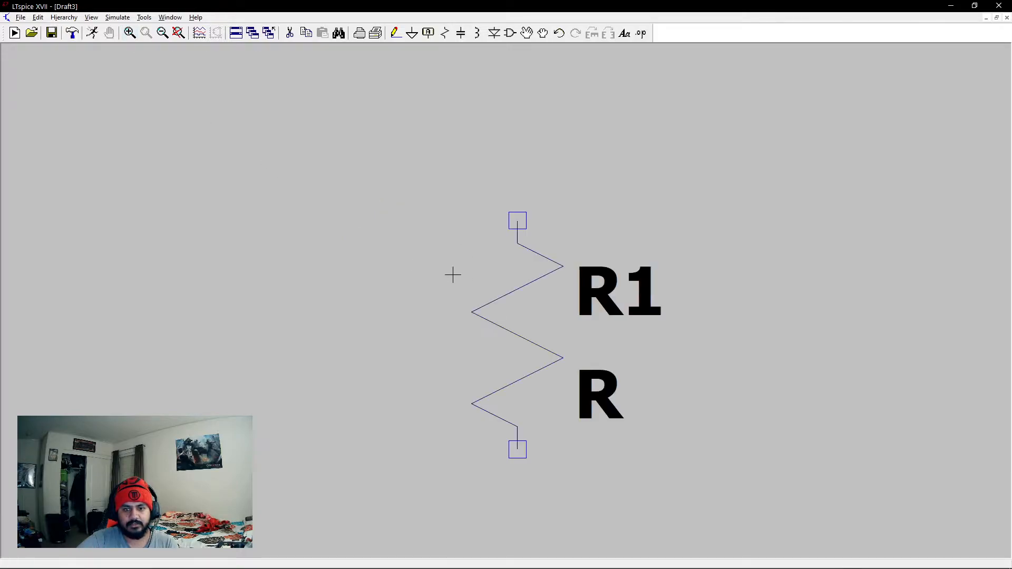
click(162, 33)
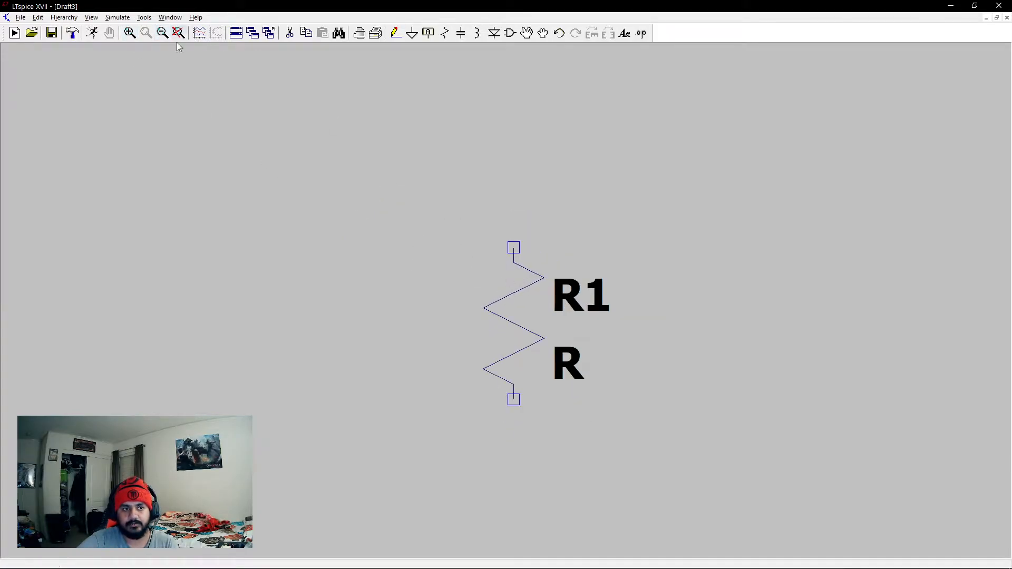
click(162, 33)
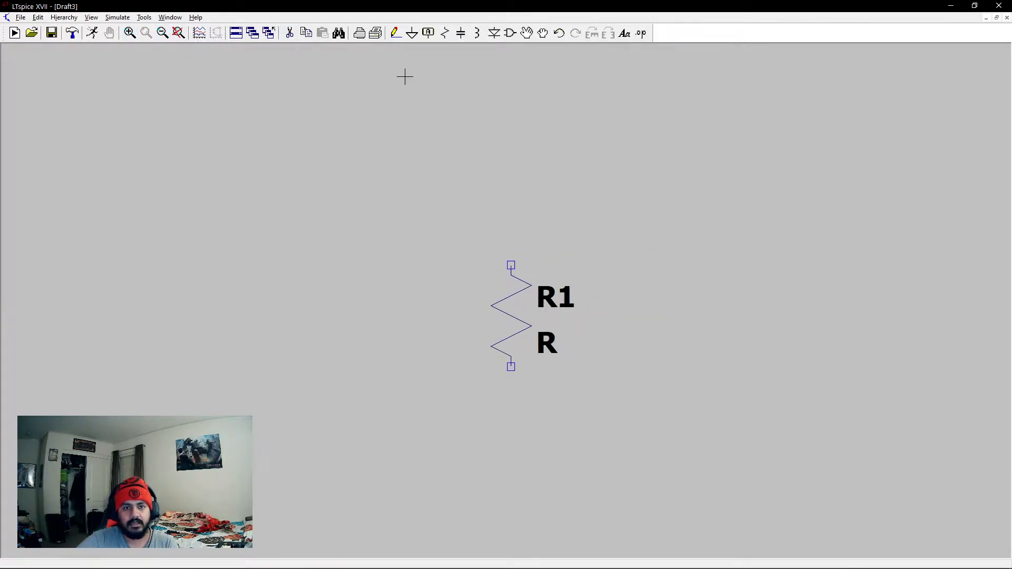
click(289, 32)
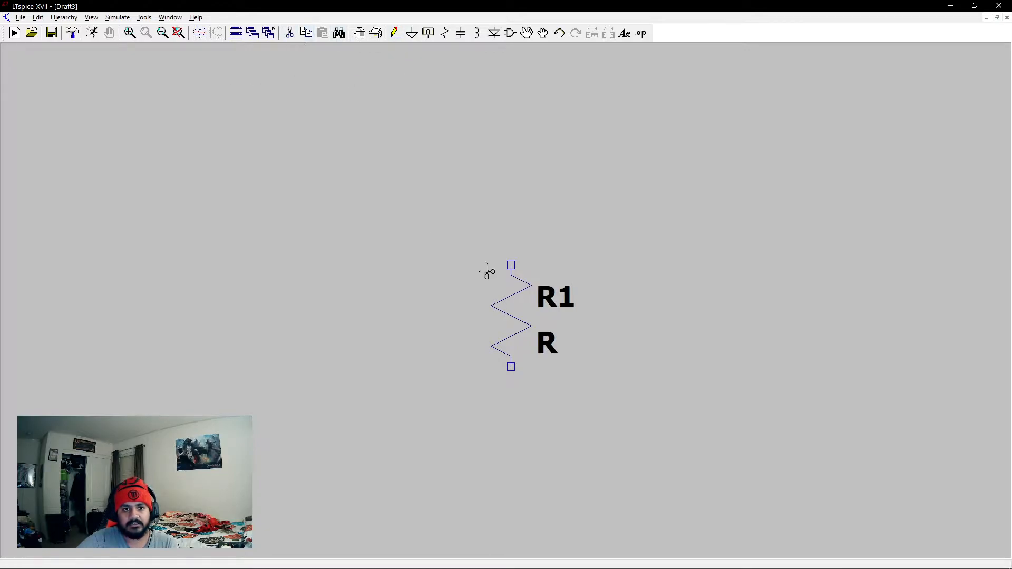
click(516, 295)
key(Escape)
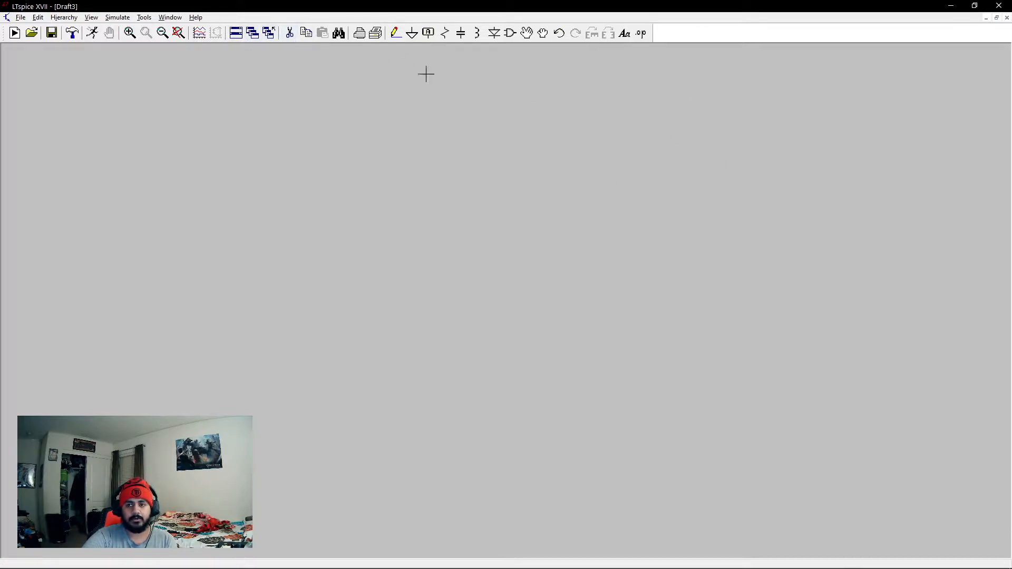
Tile the schematic window and maximize it again.
click(240, 36)
mouse_move(862, 55)
mouse_down()
mouse_move(810, 91)
mouse_move(852, 62)
mouse_up()
click(968, 61)
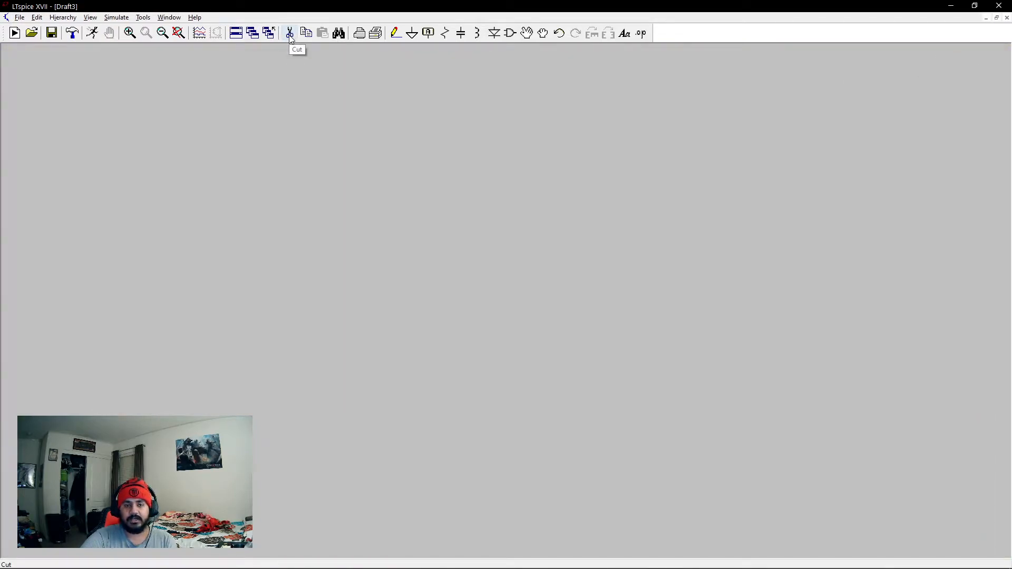
Place one resistor on the schematic and two capacitors beside it.
click(445, 32)
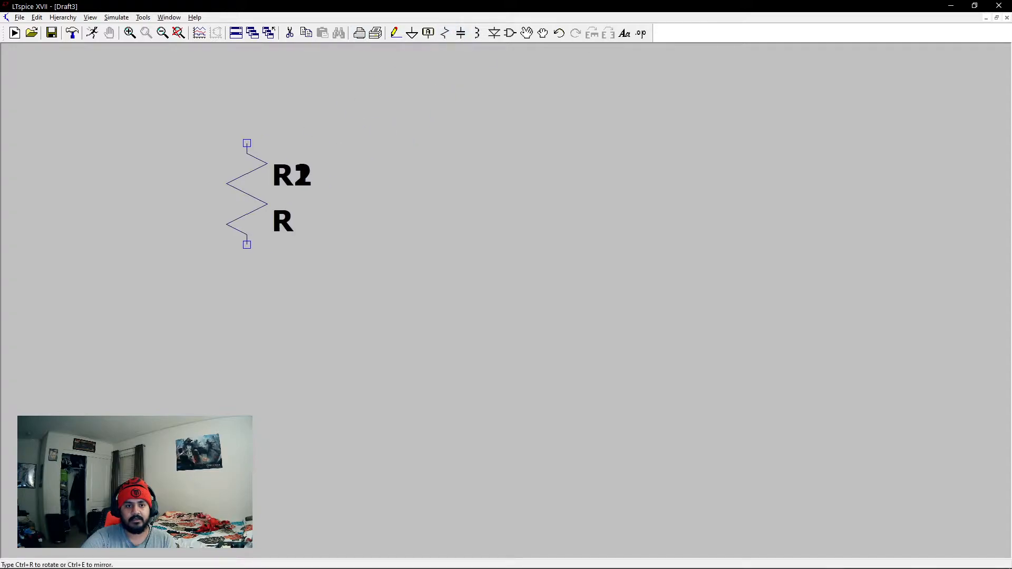
key(Escape)
click(460, 32)
click(449, 265)
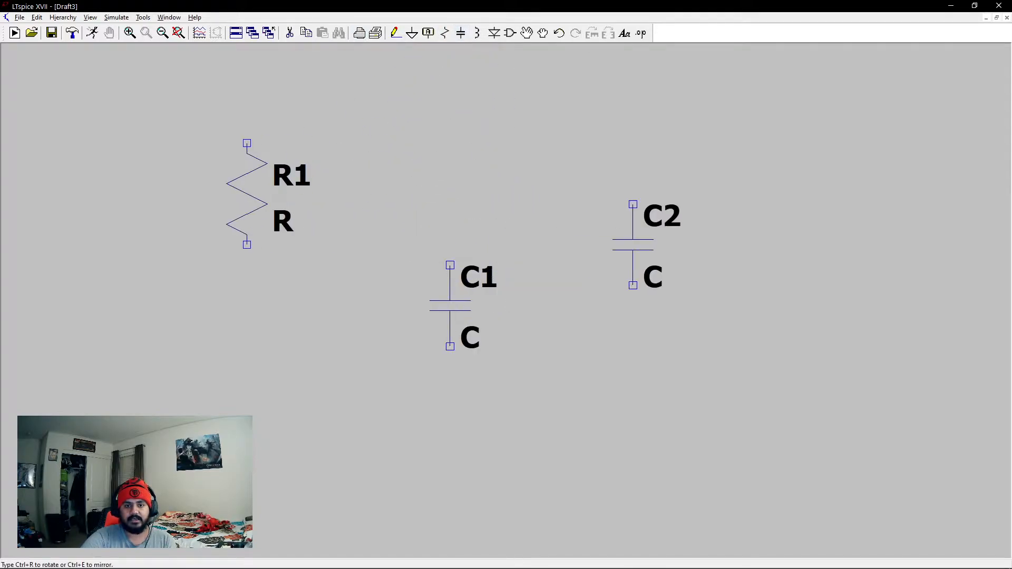
click(674, 163)
key(Escape)
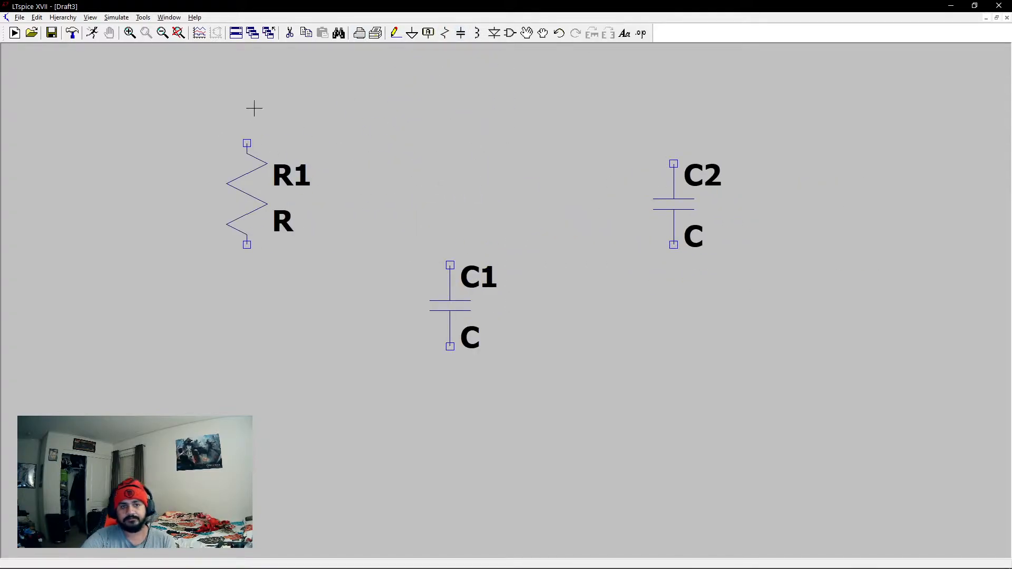
Delete the resistor and both capacitors from the schematic.
click(290, 33)
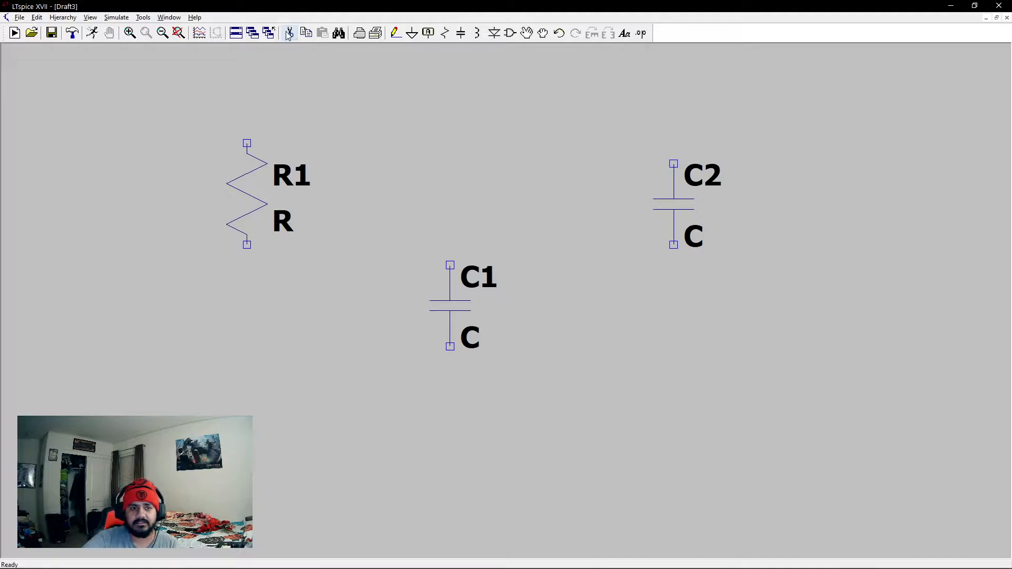
click(256, 182)
click(450, 293)
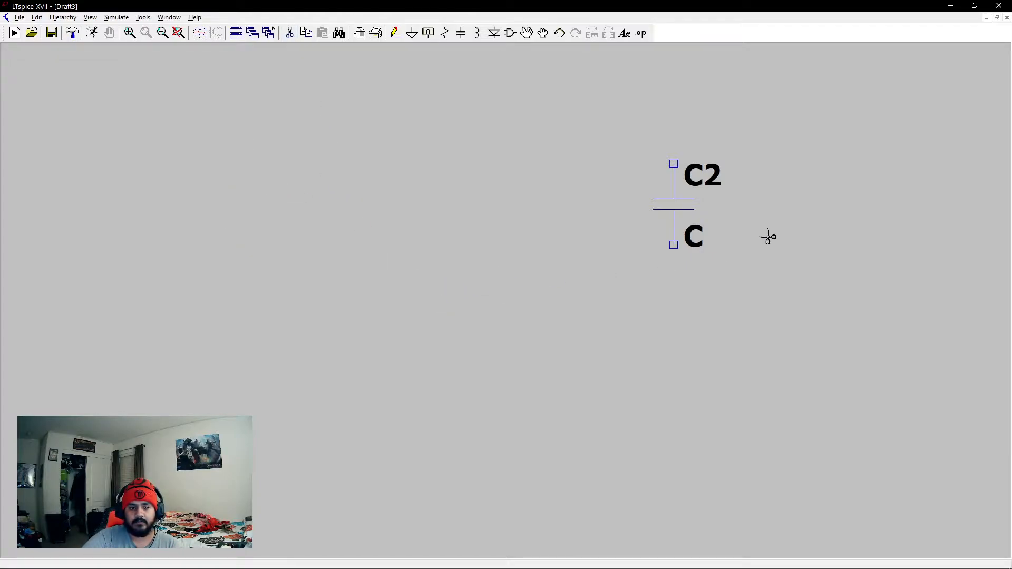
click(672, 197)
key(Escape)
right_click(373, 225)
click(343, 184)
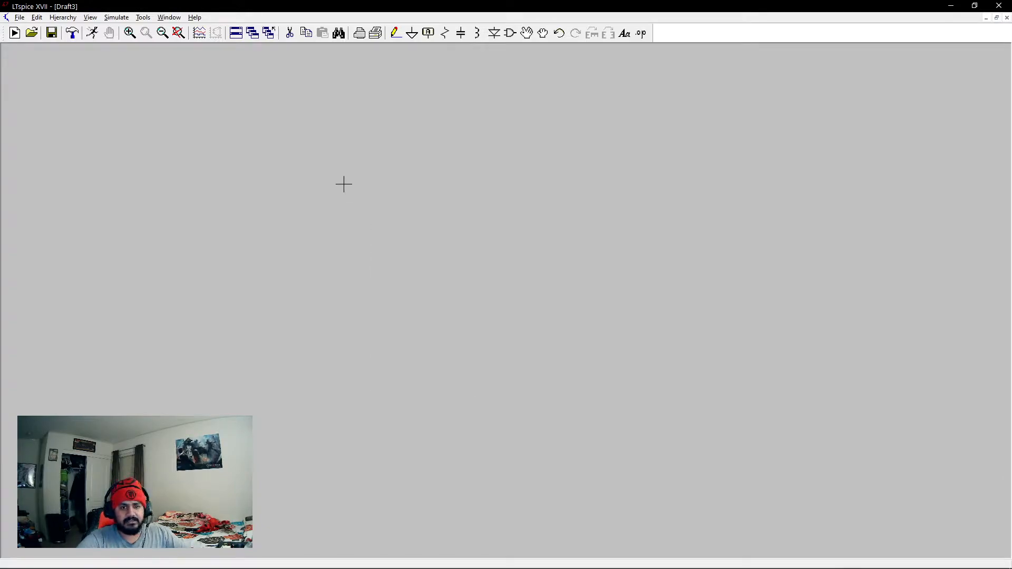
Try the Component, Wire, Net Name and Delete commands, cancelling each one.
key(F2)
click(609, 174)
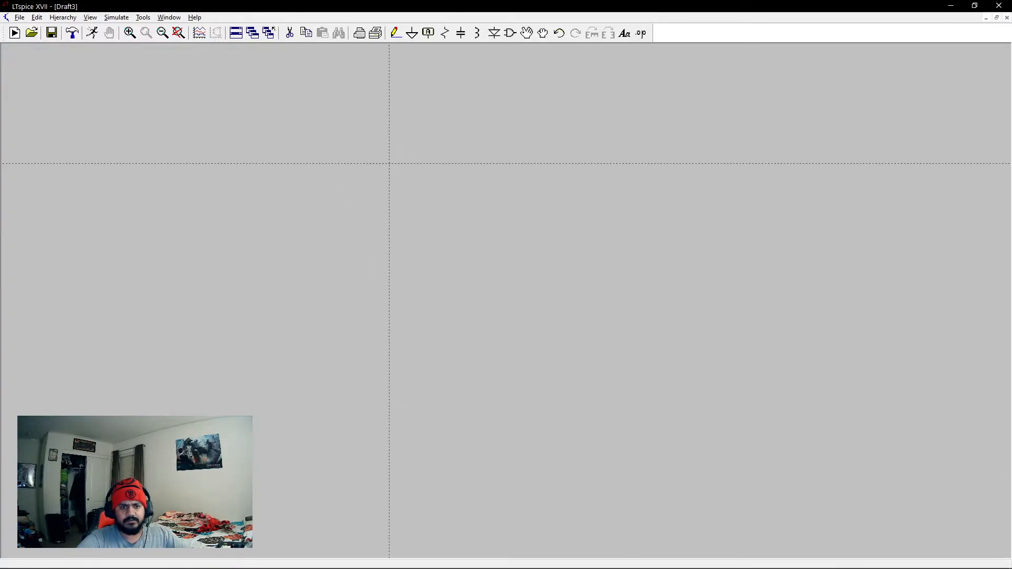
key(F4)
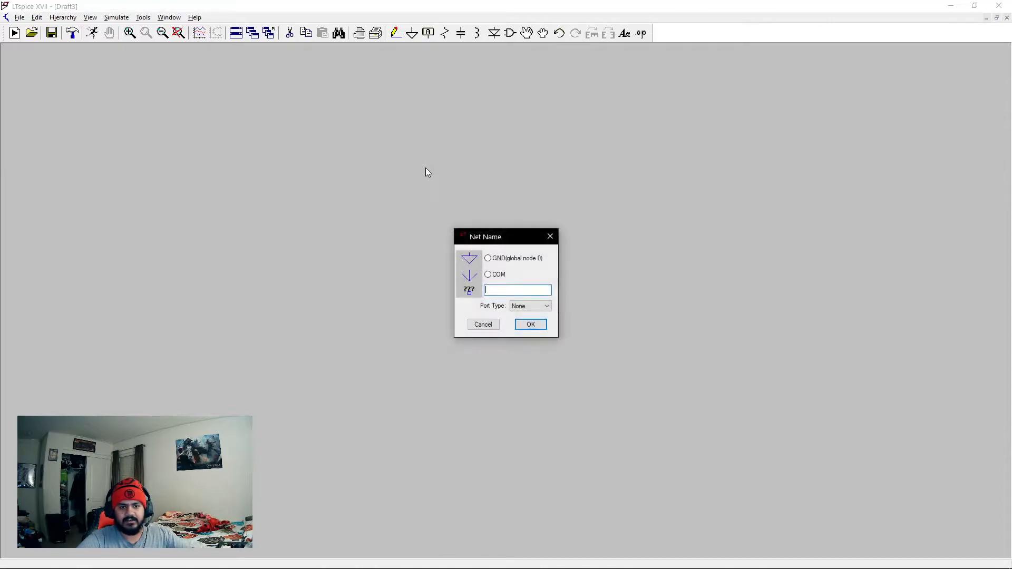
click(550, 237)
key(F5)
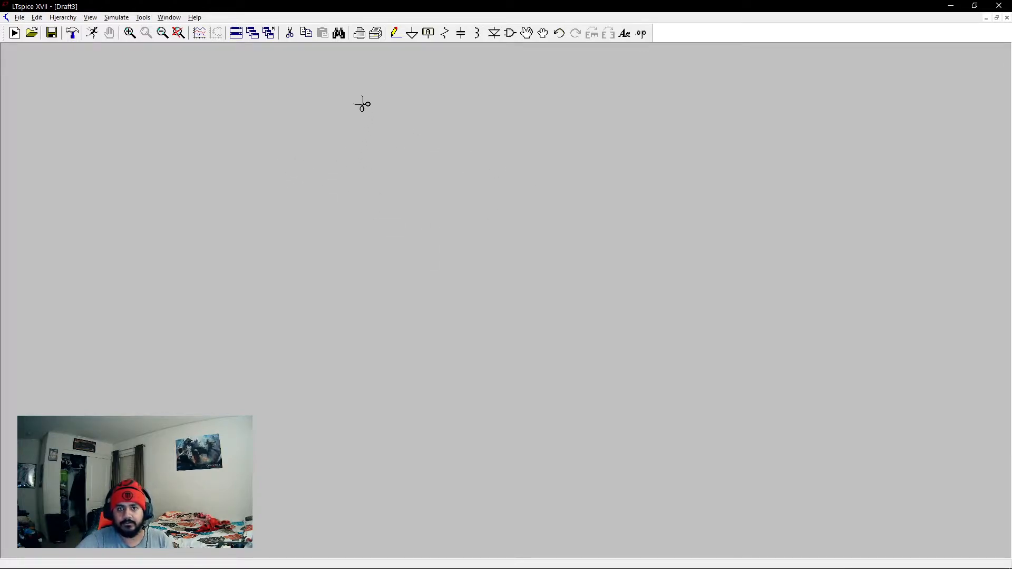
key(Escape)
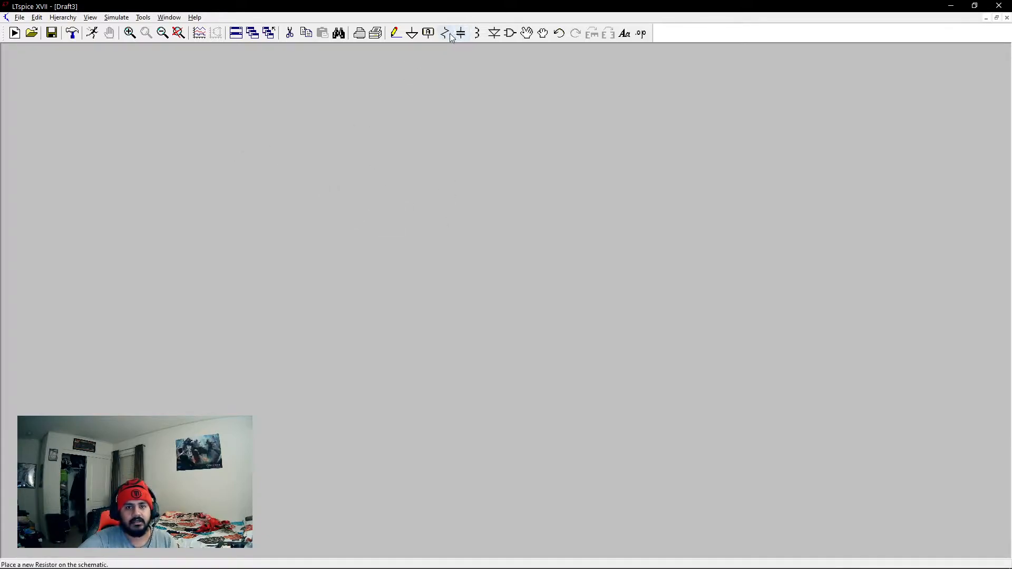
Place an inductor on the schematic and delete it.
click(477, 34)
click(367, 209)
key(Escape)
drag(452, 139, 543, 169)
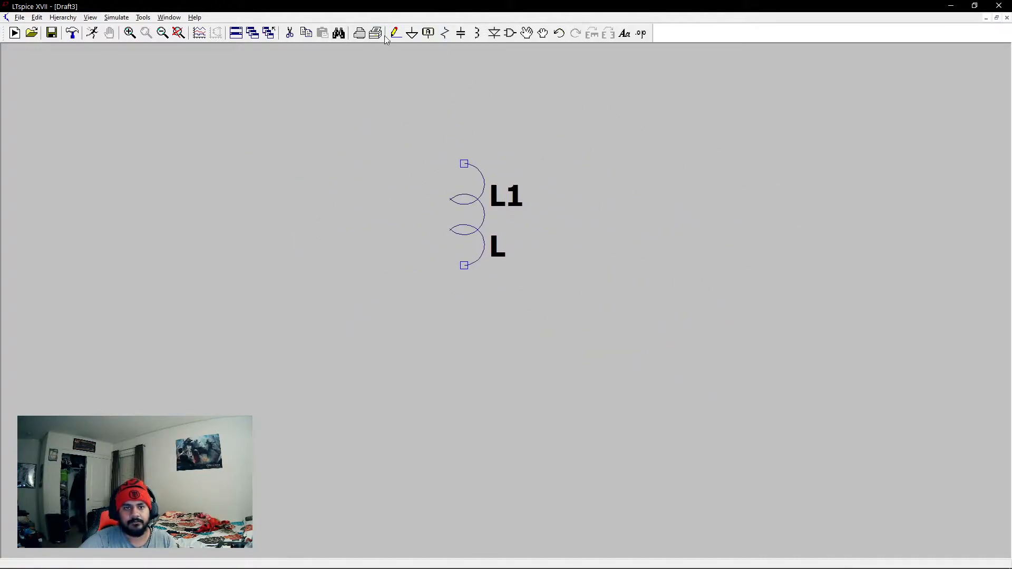
click(467, 210)
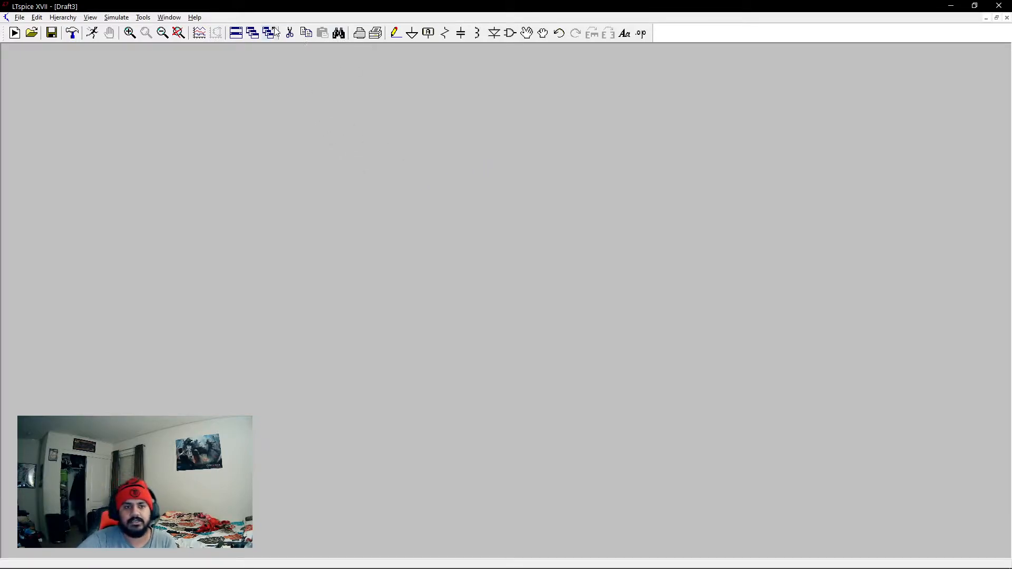
Place a capacitor on the schematic and duplicate it to the right of the original.
click(461, 33)
key(F6)
click(384, 250)
click(623, 222)
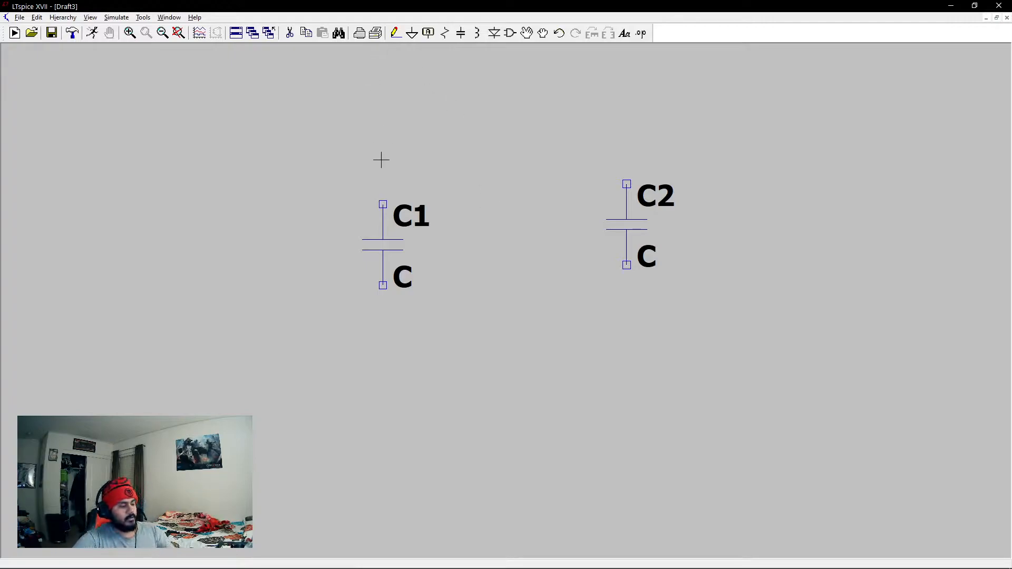
Delete both capacitors from the schematic.
click(425, 230)
click(626, 222)
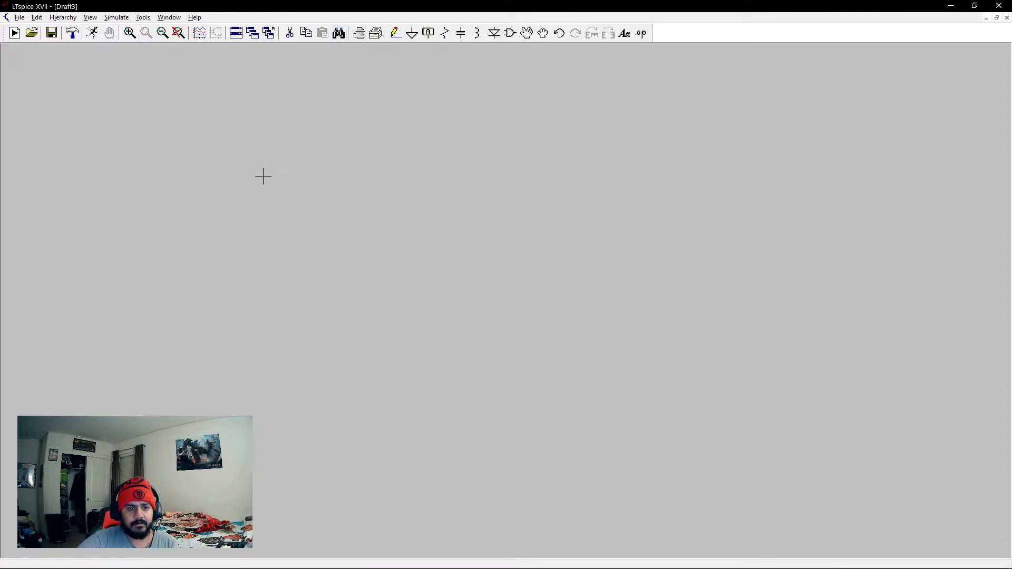
Place four resistors at separate spots on the empty schematic.
click(445, 34)
click(180, 215)
click(404, 317)
click(484, 418)
click(403, 133)
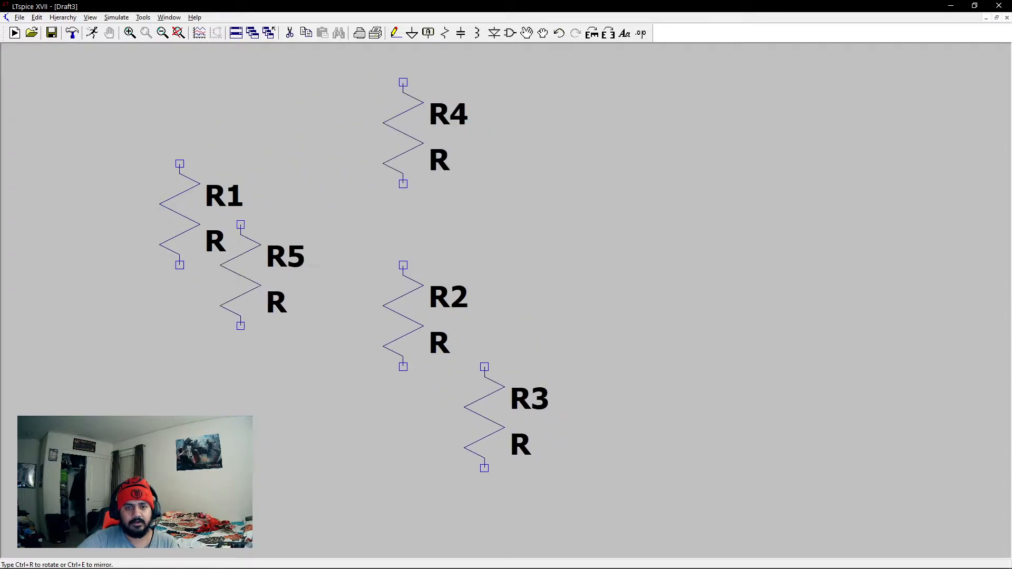
key(Escape)
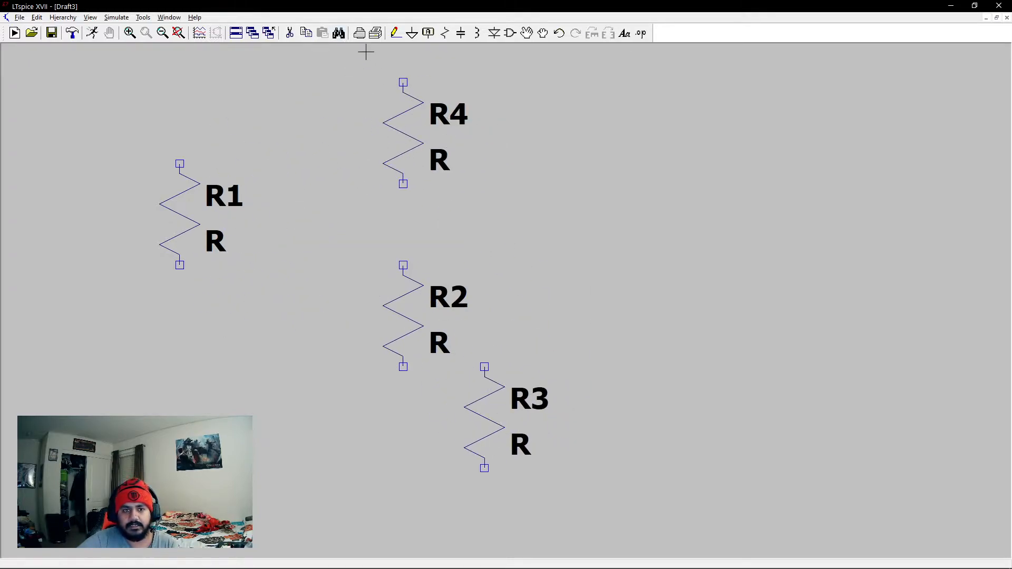
Search the schematic for R4 to highlight that resistor, and clear the search text.
click(340, 34)
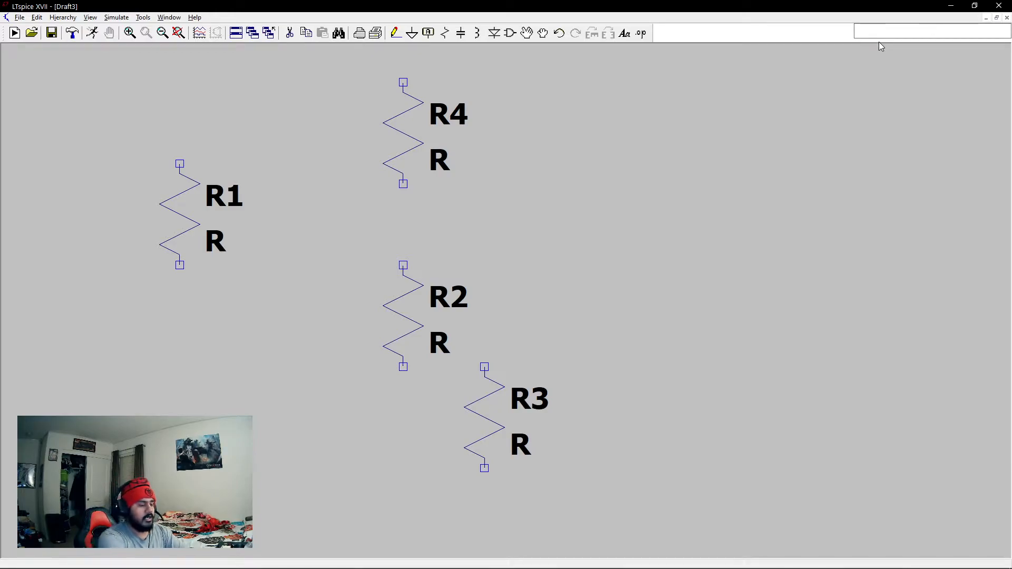
text(R4)
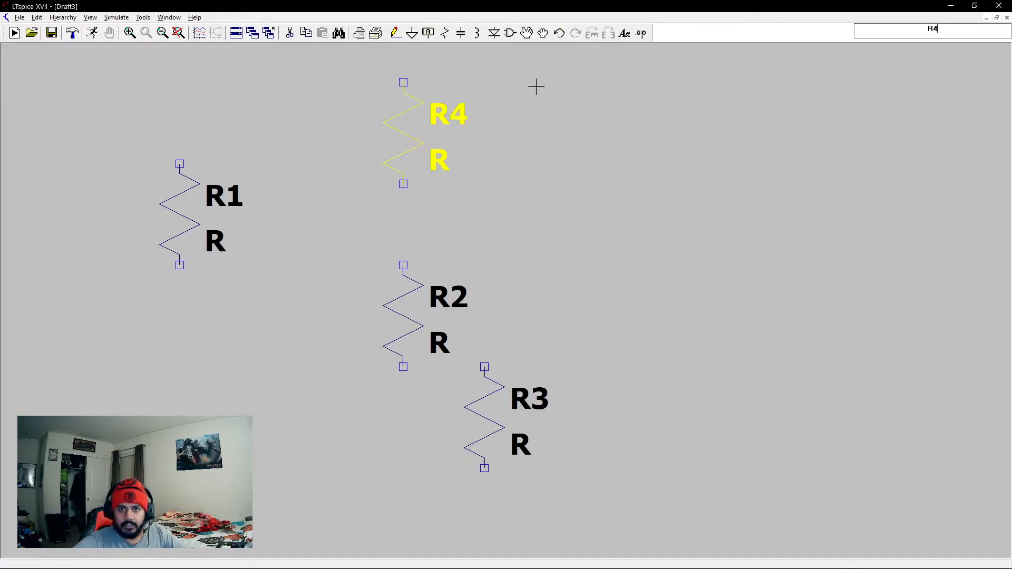
click(870, 38)
key(BackSpace)
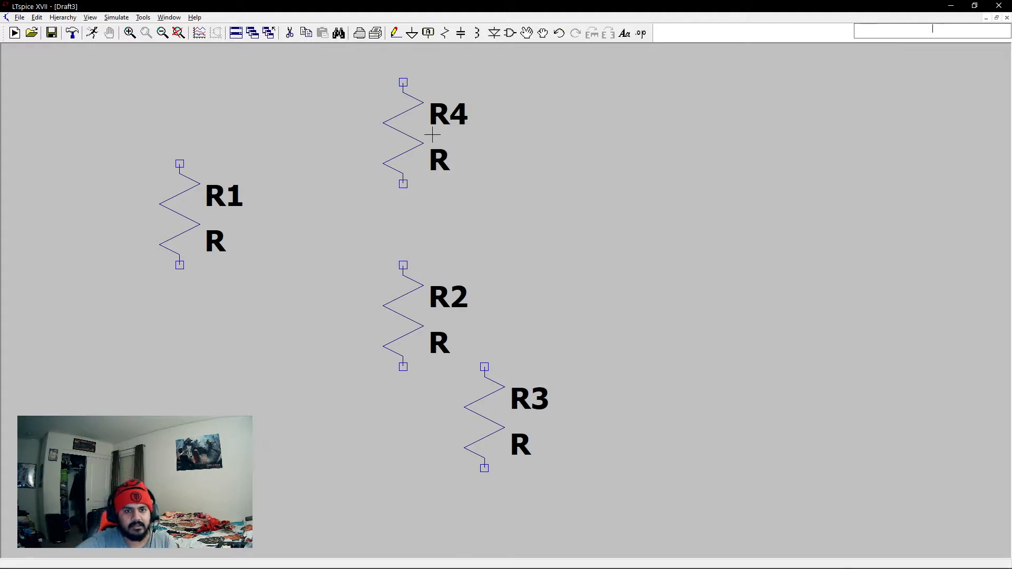
Delete all four resistors from the schematic.
click(290, 33)
click(406, 137)
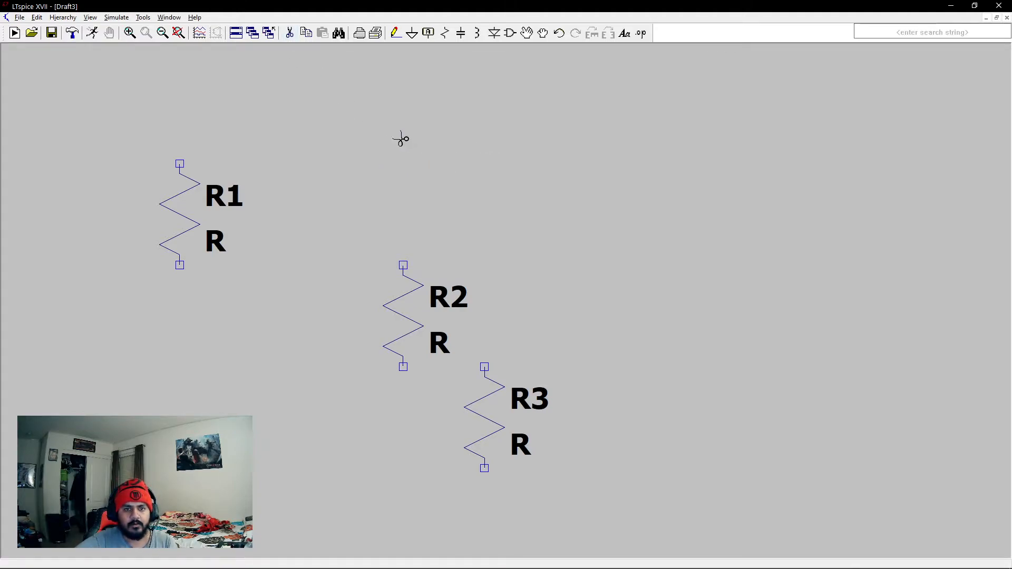
click(167, 217)
click(406, 296)
click(486, 413)
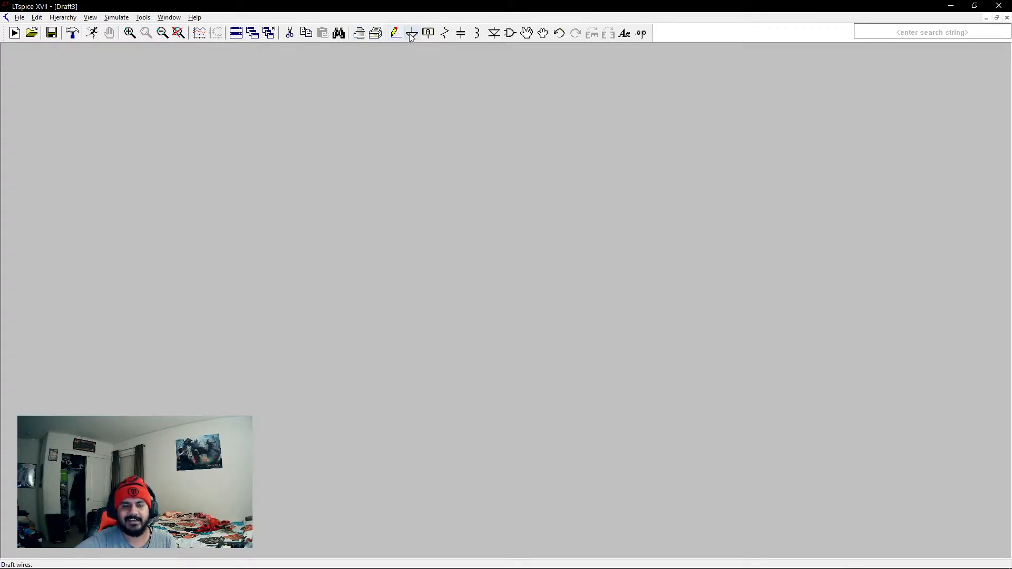
Place two resistors side by side with a wide gap between them.
click(461, 32)
click(98, 225)
click(464, 245)
key(Escape)
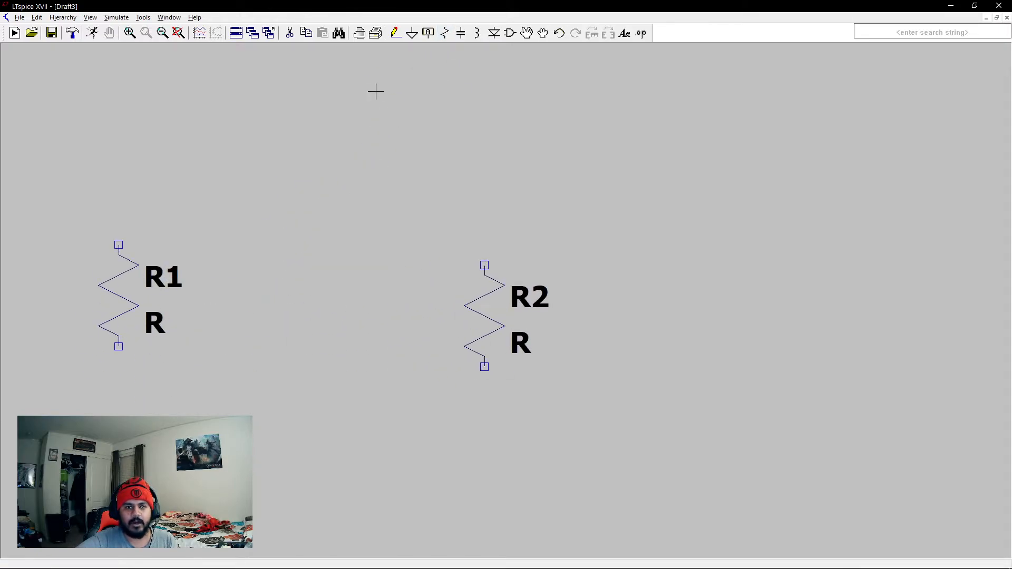
Draw a wire from R1's upper terminal across to R2's upper terminal, with a rectangular jog above R2.
click(395, 33)
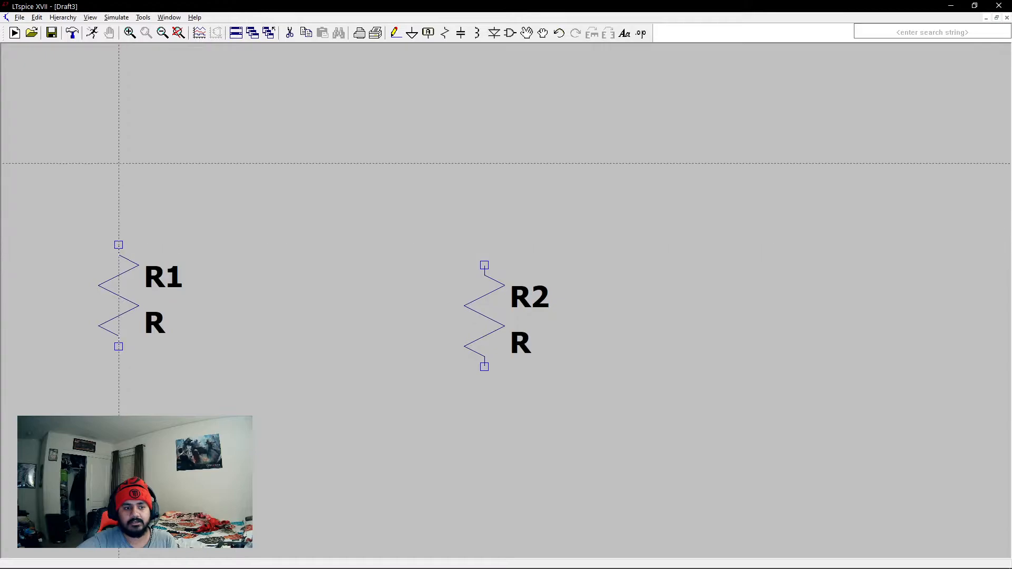
key(Escape)
drag(281, 386, 375, 262)
click(396, 33)
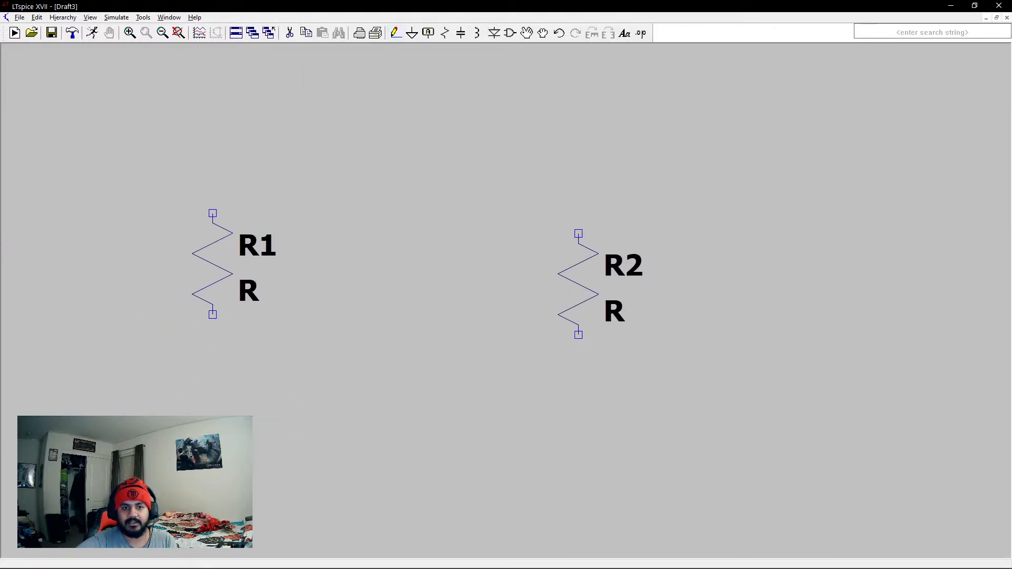
click(213, 213)
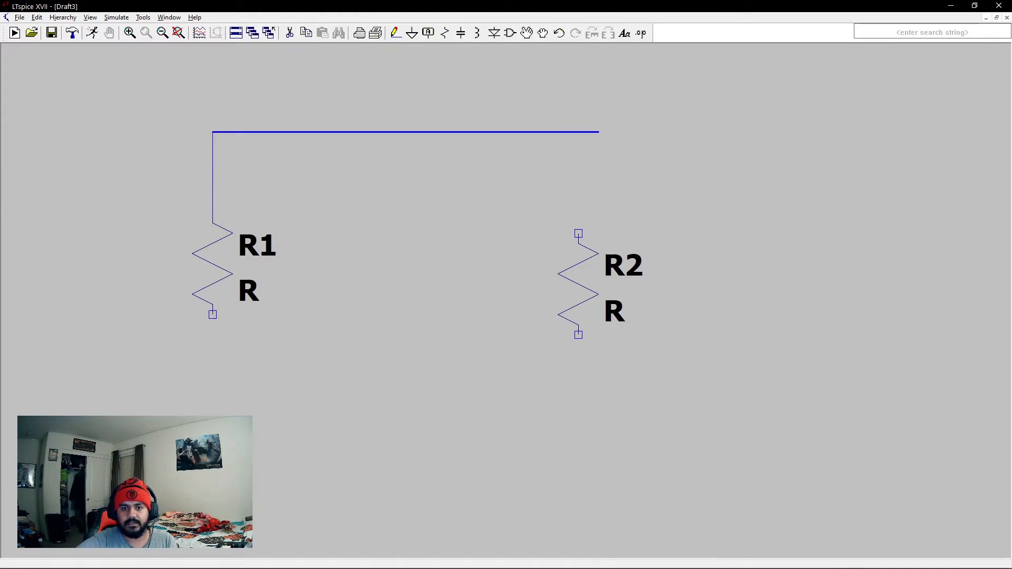
click(579, 132)
click(579, 172)
click(497, 172)
click(497, 193)
click(579, 192)
click(579, 234)
key(Escape)
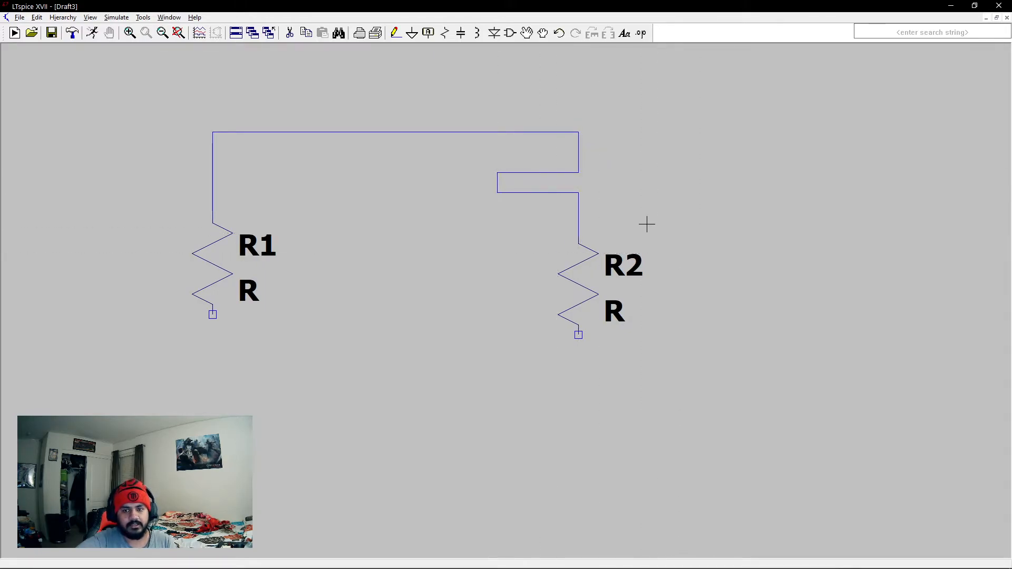
Delete every wire segment between the two resistors.
key(Delete)
click(522, 172)
click(497, 183)
click(513, 193)
click(551, 132)
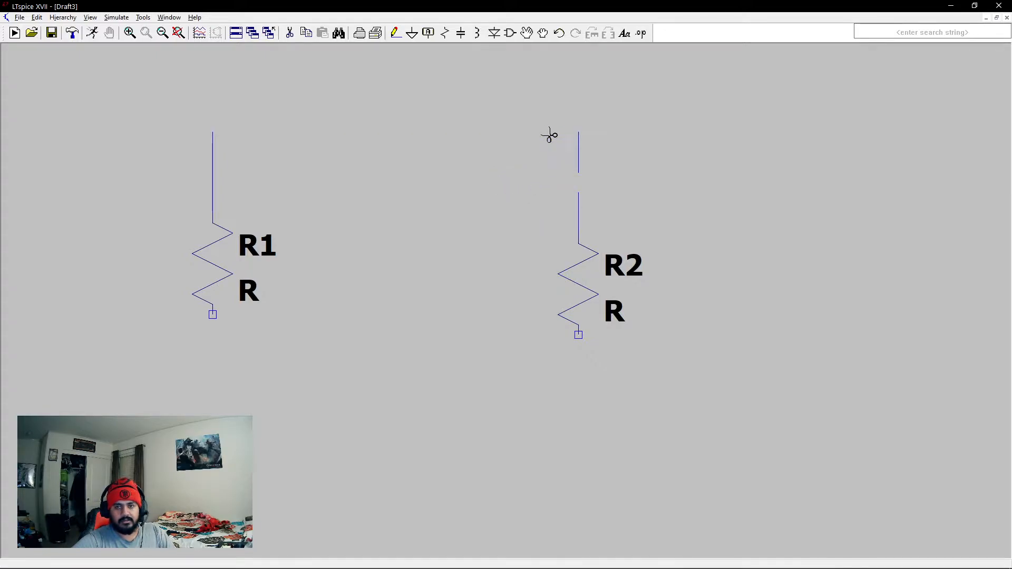
click(579, 158)
click(579, 218)
click(213, 174)
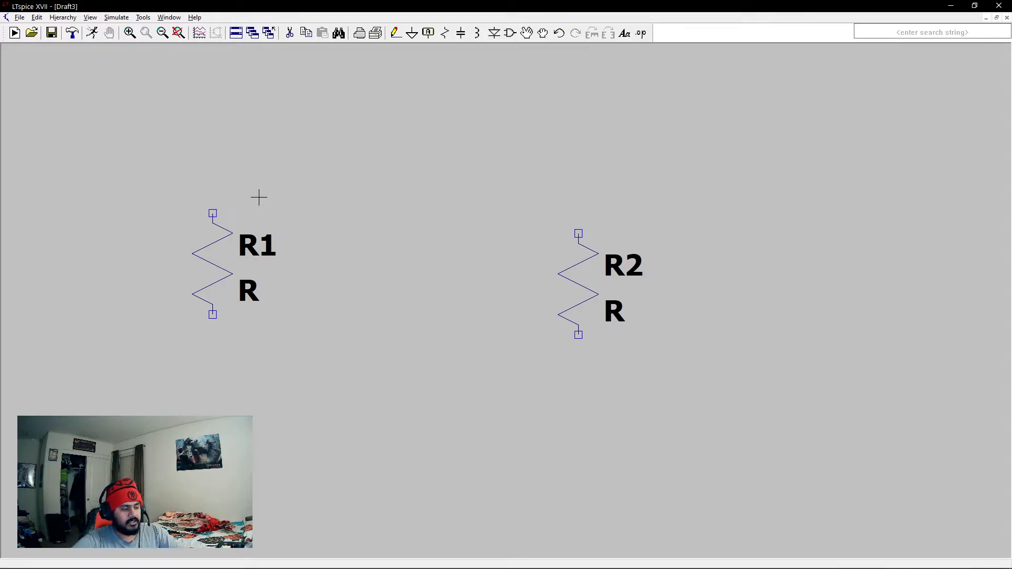
key(F2)
click(607, 173)
key(F3)
key(Escape)
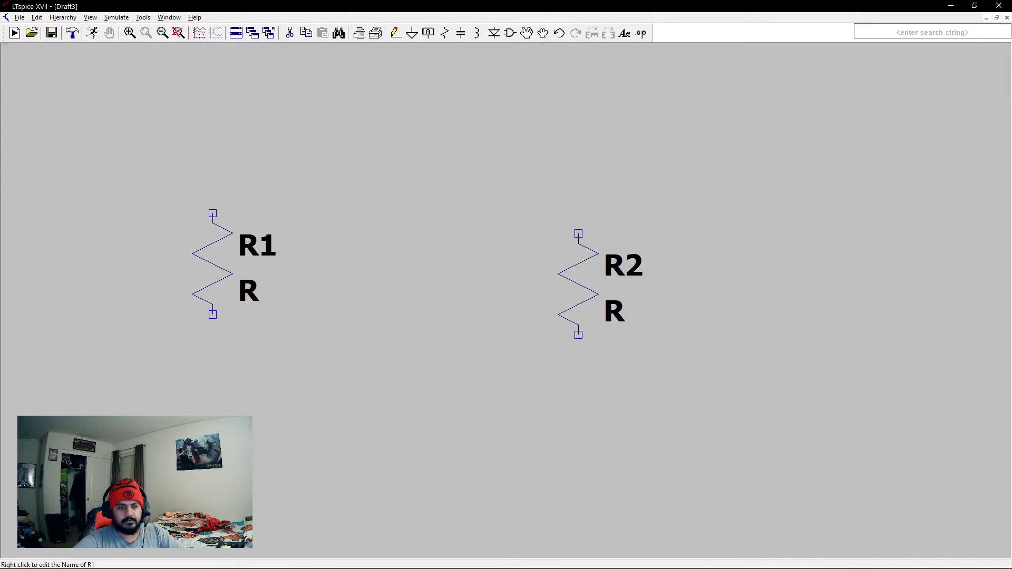
Delete both remaining resistors from the schematic.
key(Delete)
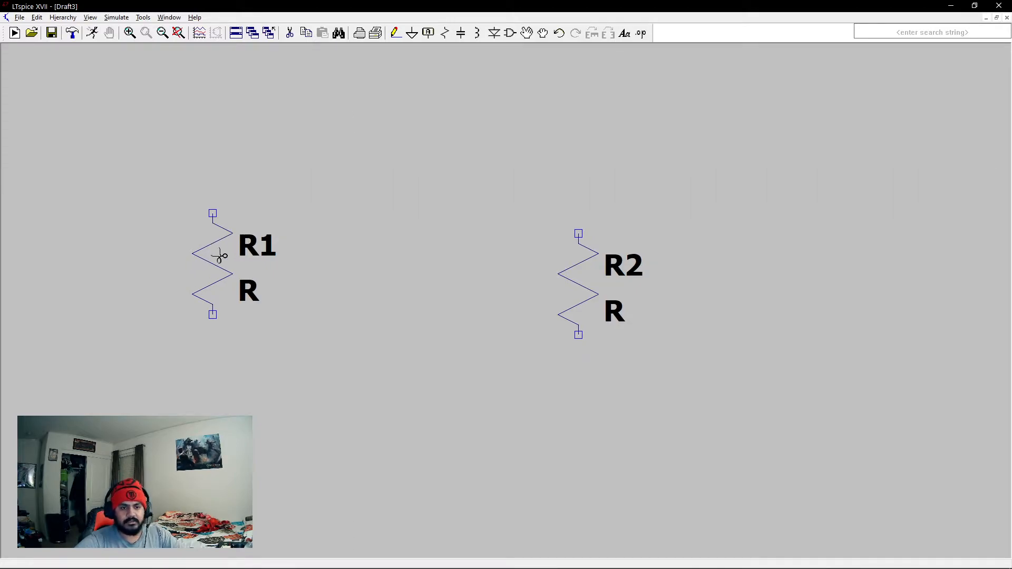
click(224, 244)
click(577, 274)
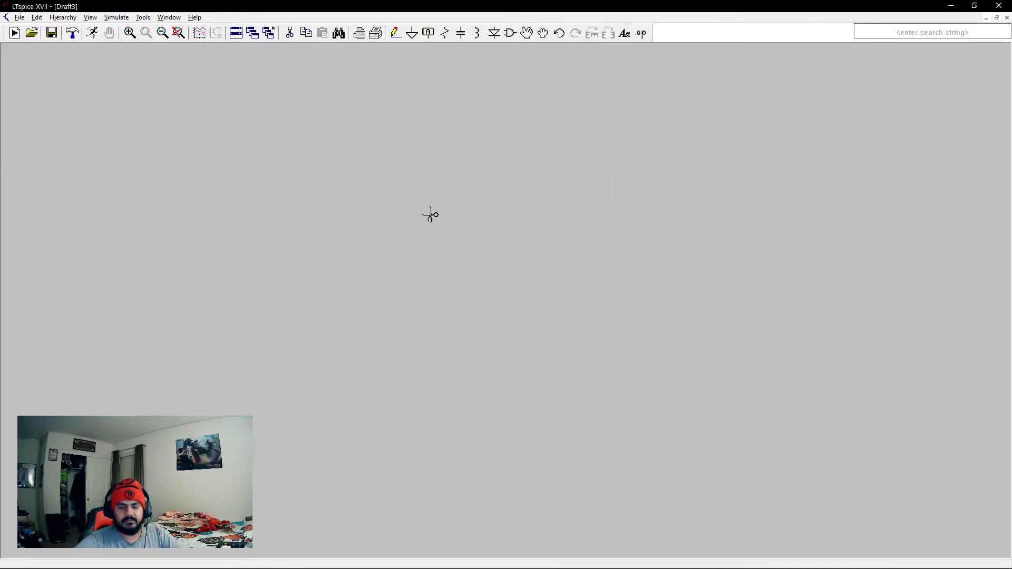
Place a ground symbol on the schematic and delete it.
click(414, 35)
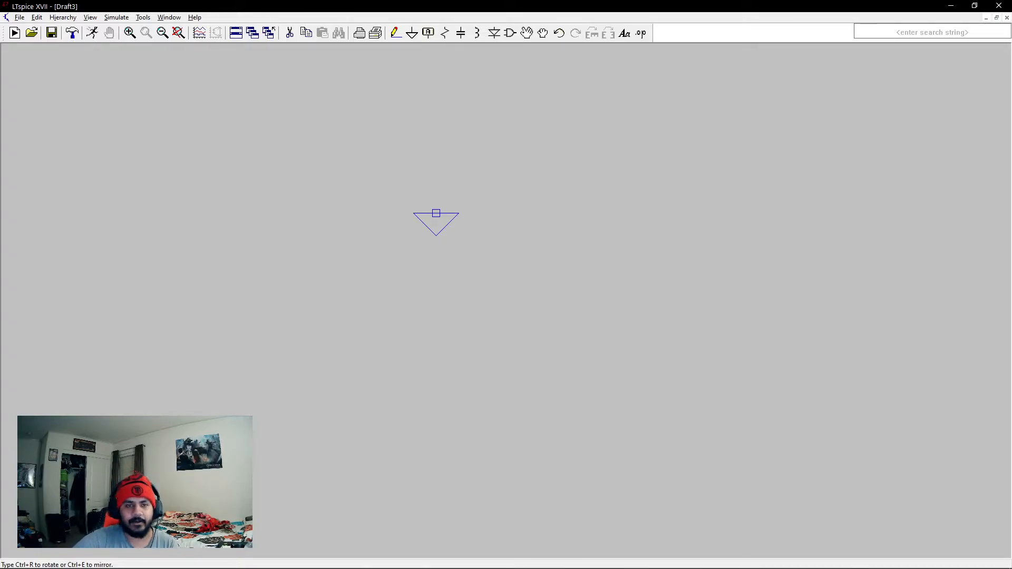
click(334, 274)
key(Escape)
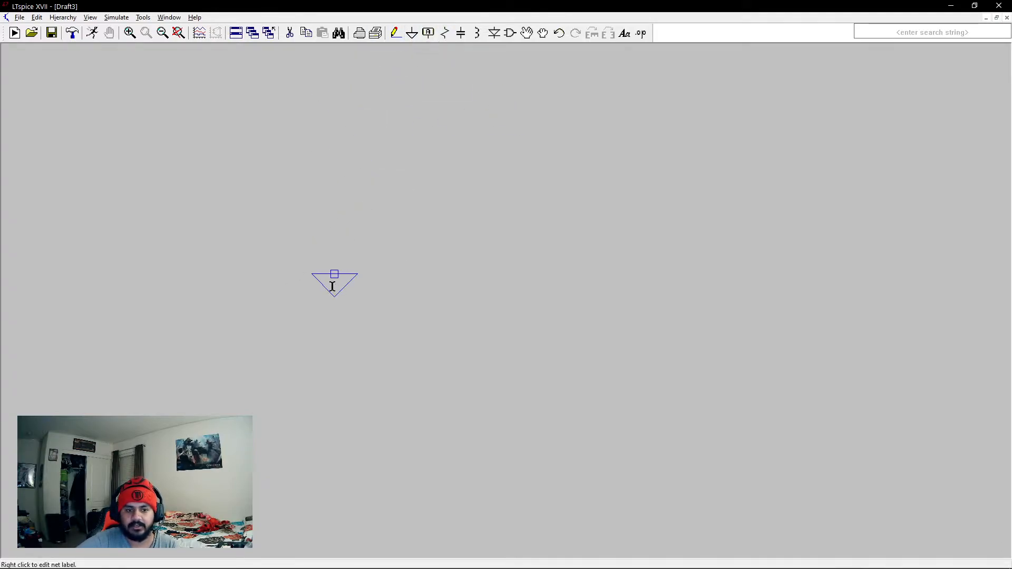
click(290, 33)
click(336, 285)
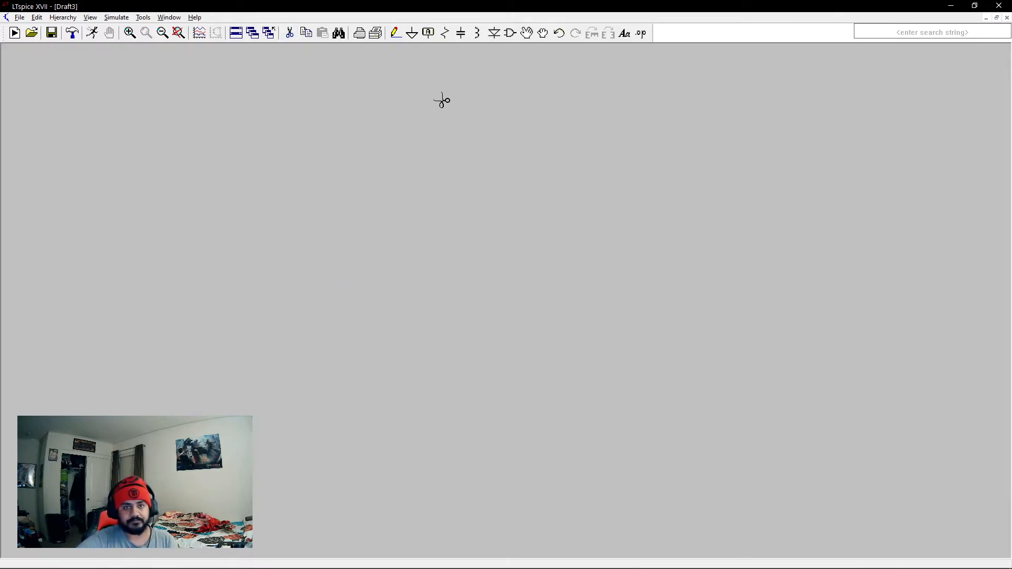
Place a net label named OUT with port type Output on the schematic.
click(429, 33)
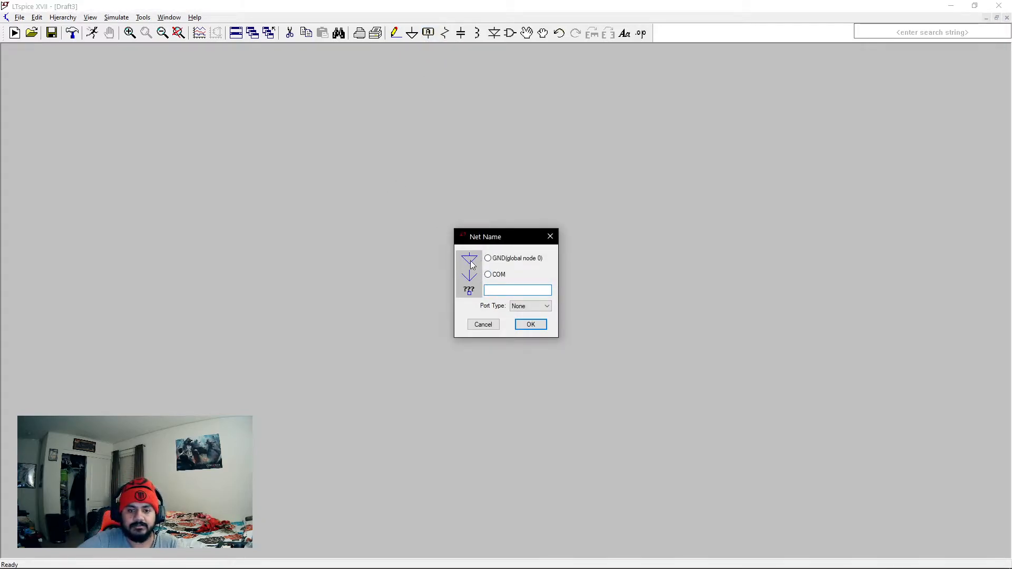
click(527, 307)
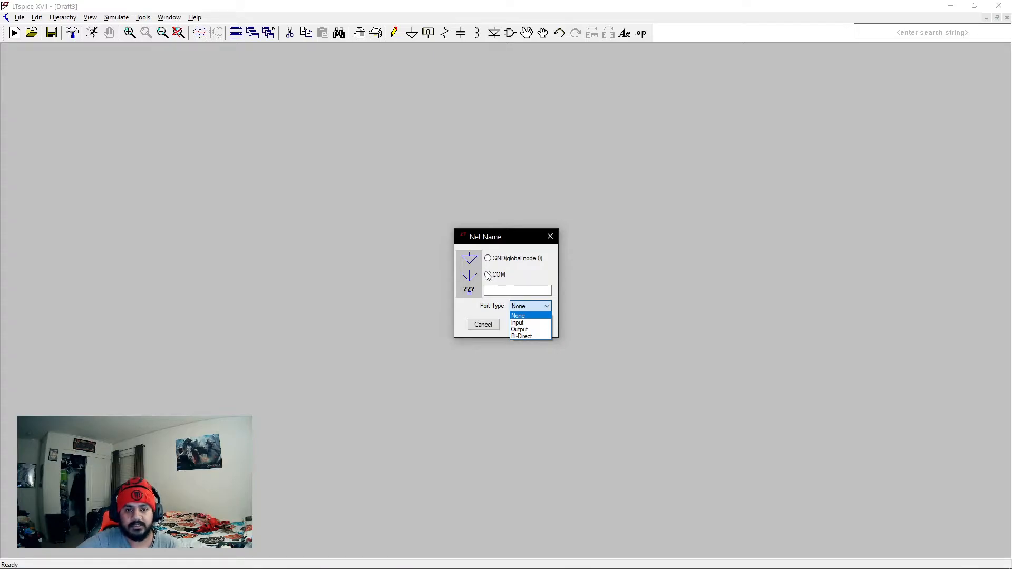
click(527, 330)
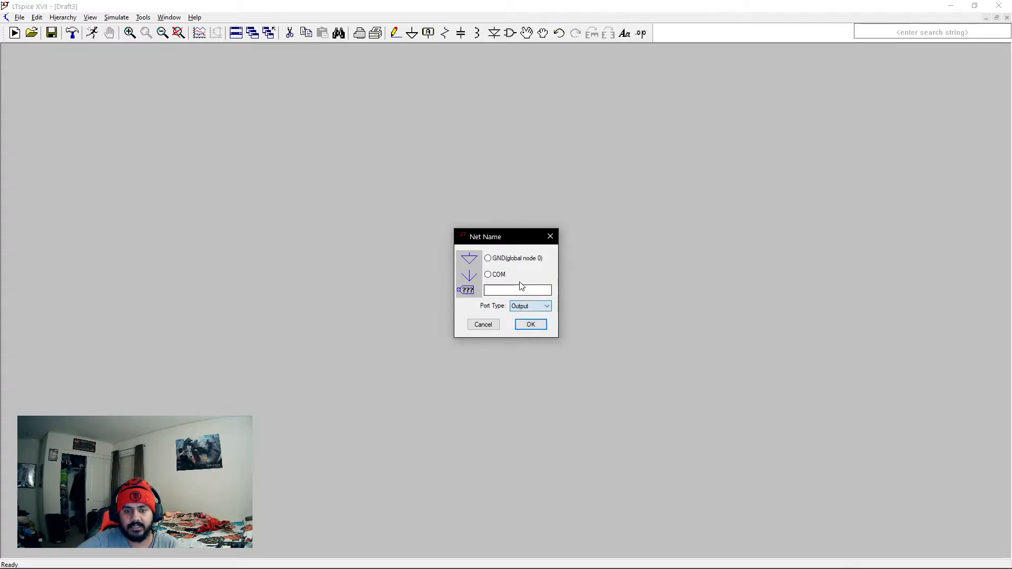
click(506, 292)
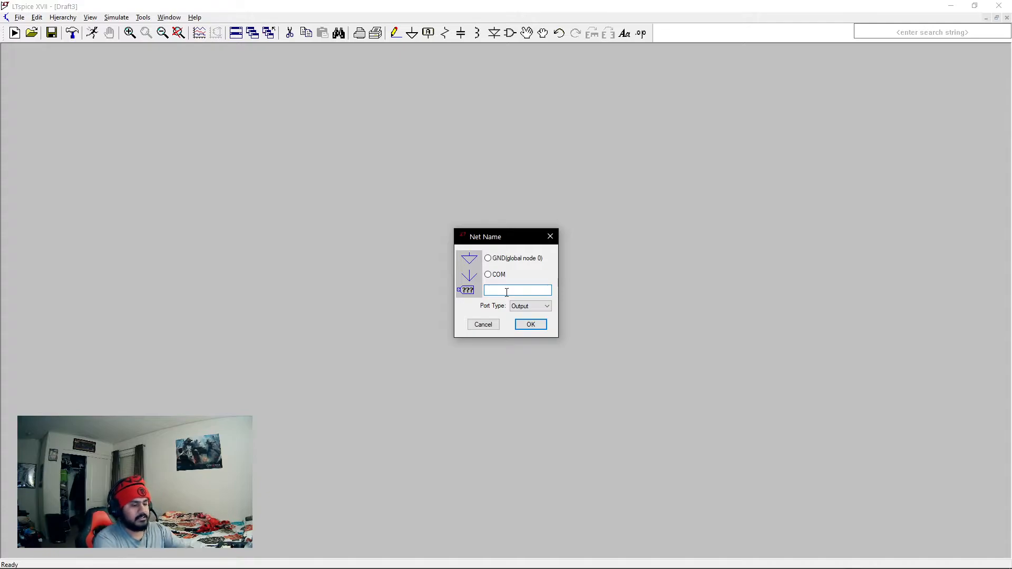
text(OUT)
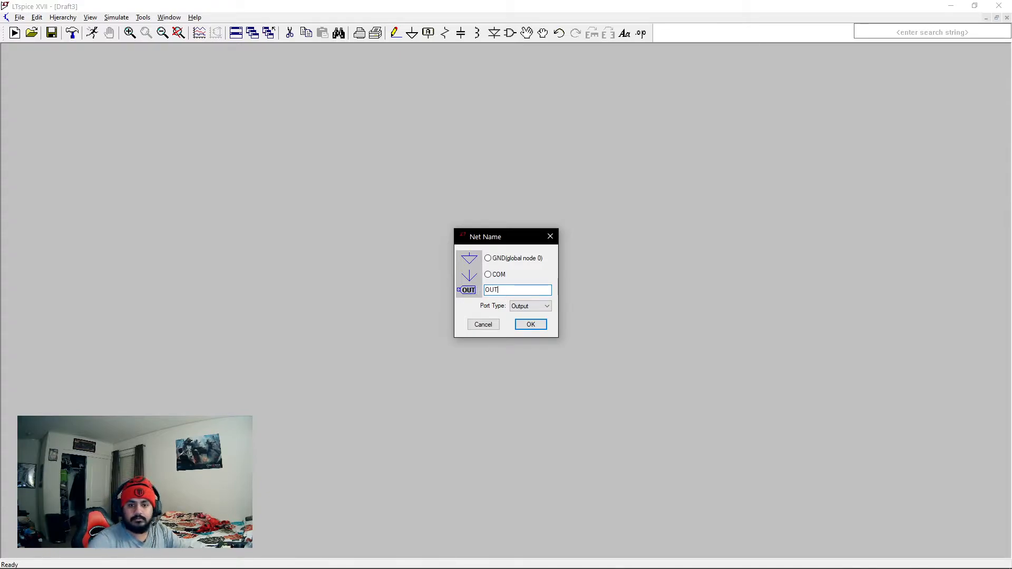
click(532, 327)
click(578, 193)
key(Escape)
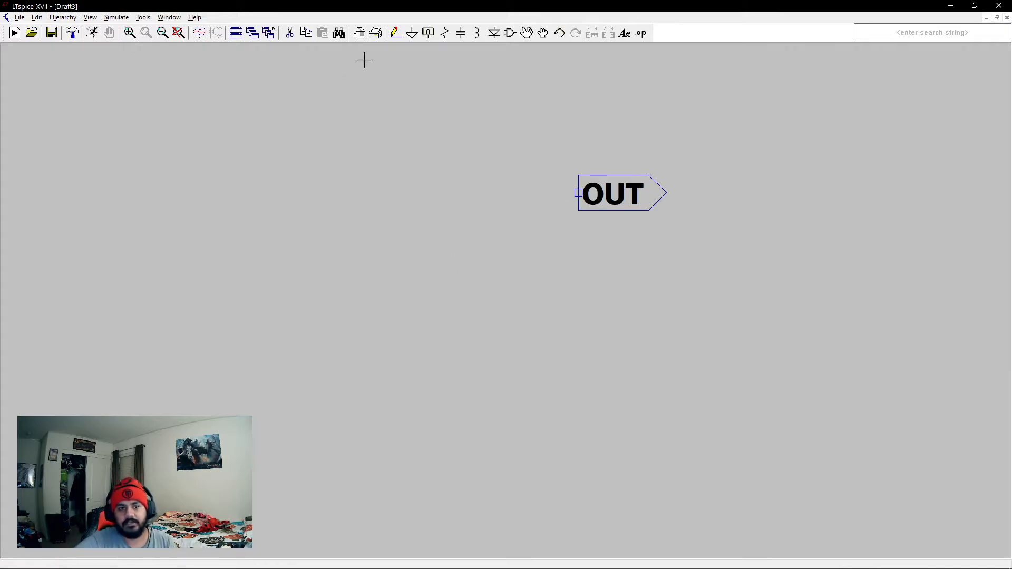
Place a resistor left of the OUT label and wire its lower terminal to the label.
click(445, 33)
click(294, 112)
key(Escape)
click(396, 33)
click(558, 233)
click(558, 192)
click(579, 192)
key(Escape)
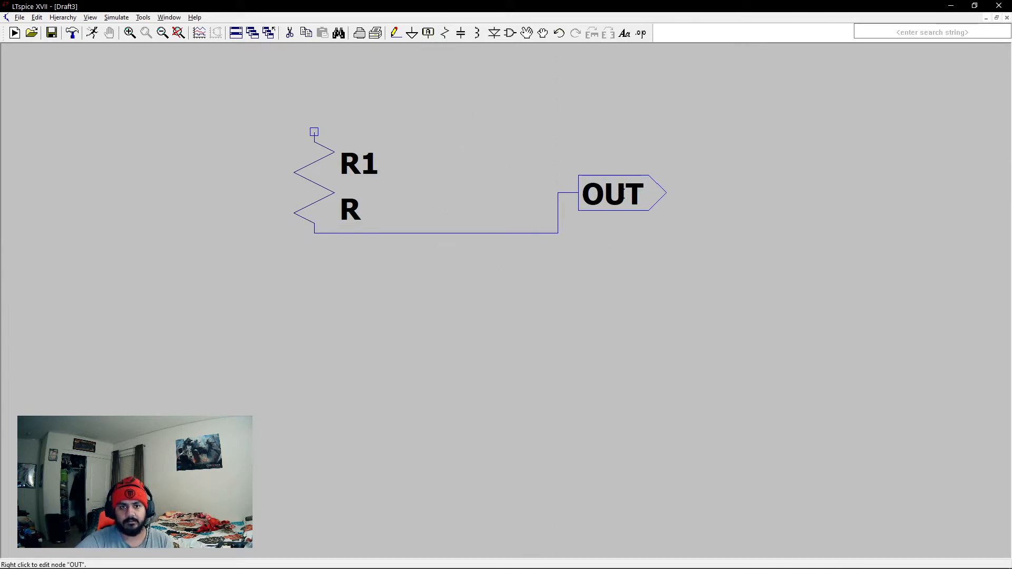
Delete the resistor, its connecting wires and the OUT label.
click(289, 33)
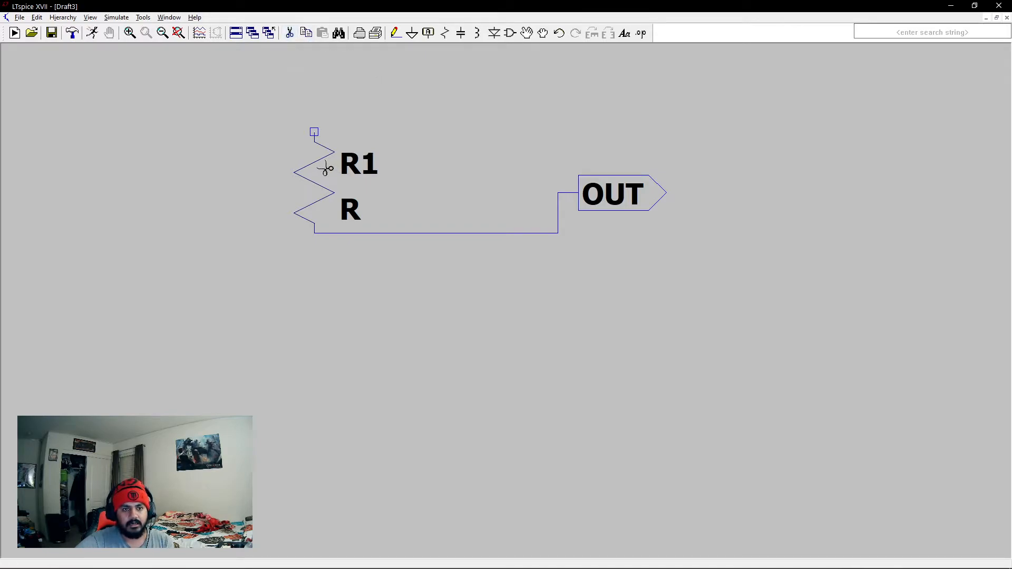
click(325, 168)
click(346, 233)
click(558, 217)
click(575, 193)
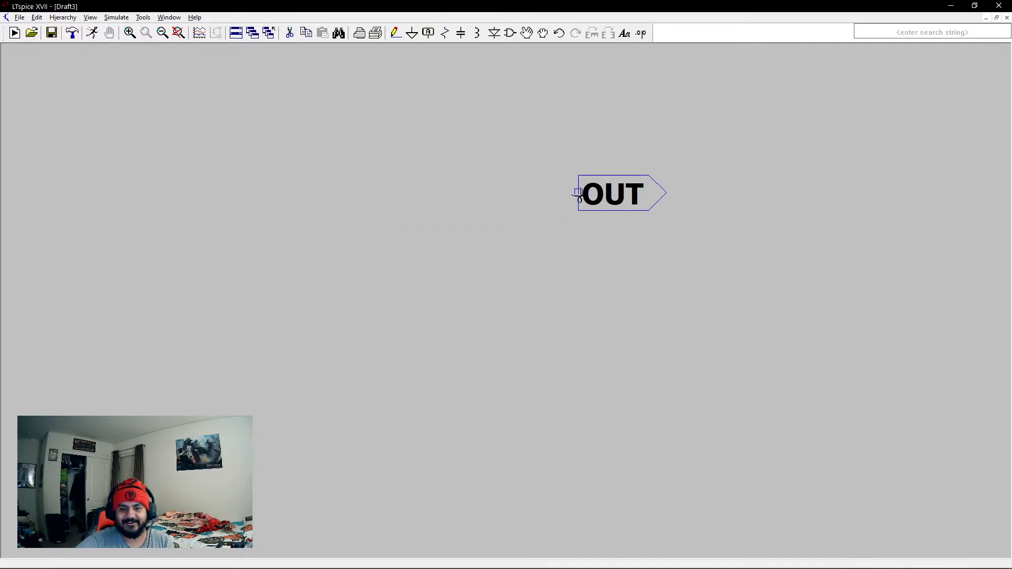
click(576, 196)
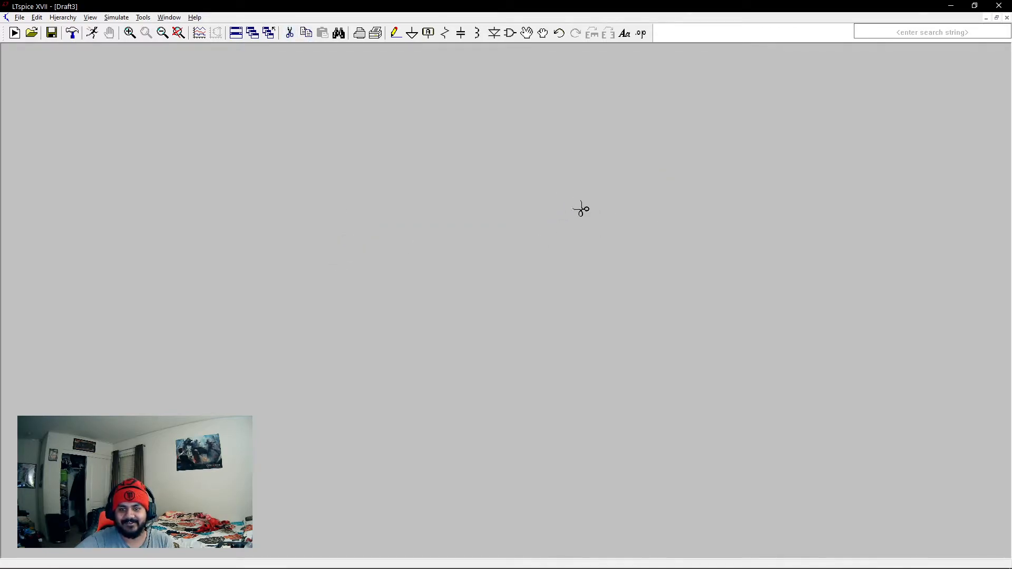
Place an nmos transistor from the component library on the schematic.
click(464, 40)
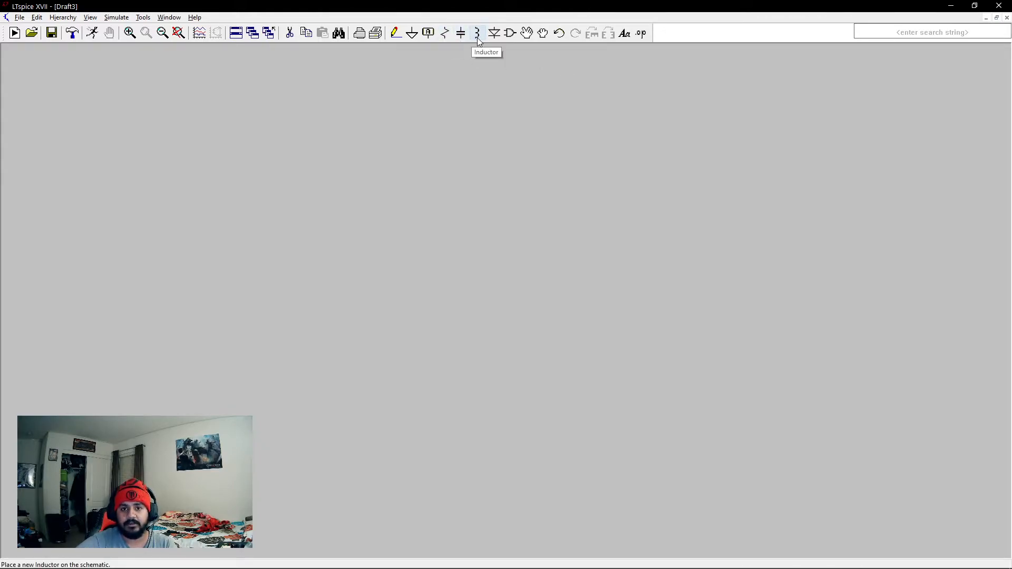
click(511, 34)
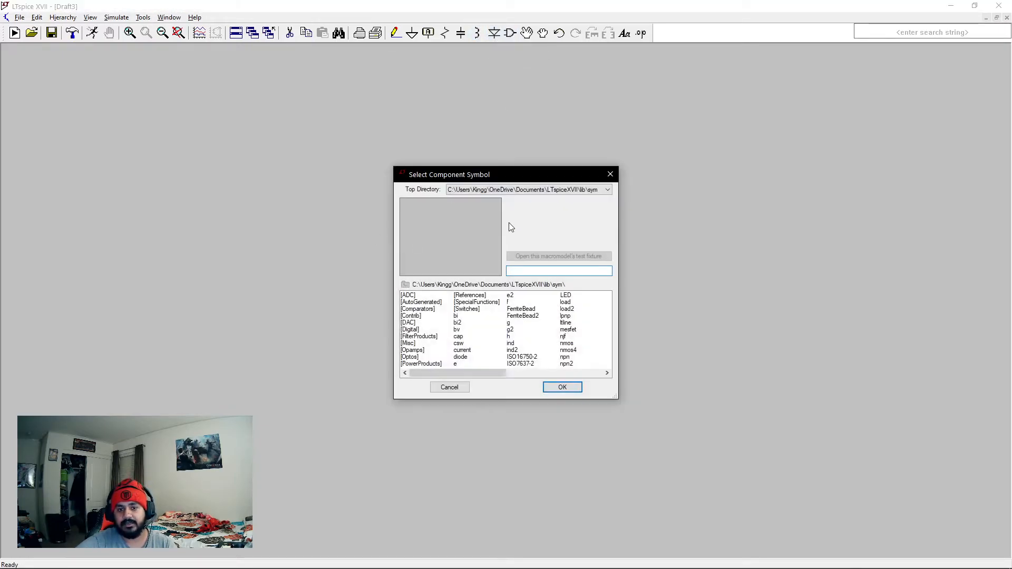
drag(515, 176, 525, 145)
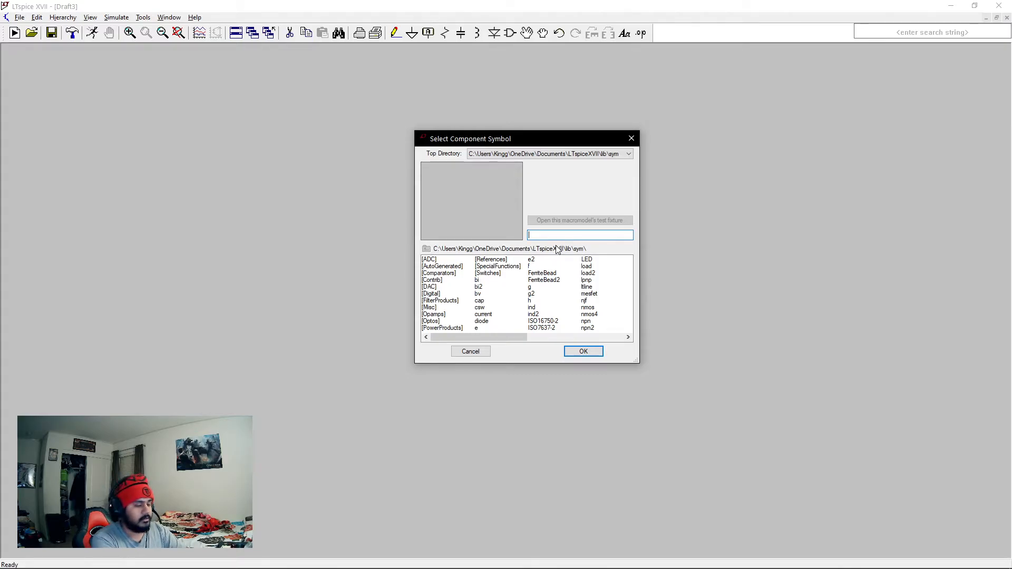
text(mo)
key(BackSpace)
key(BackSpace)
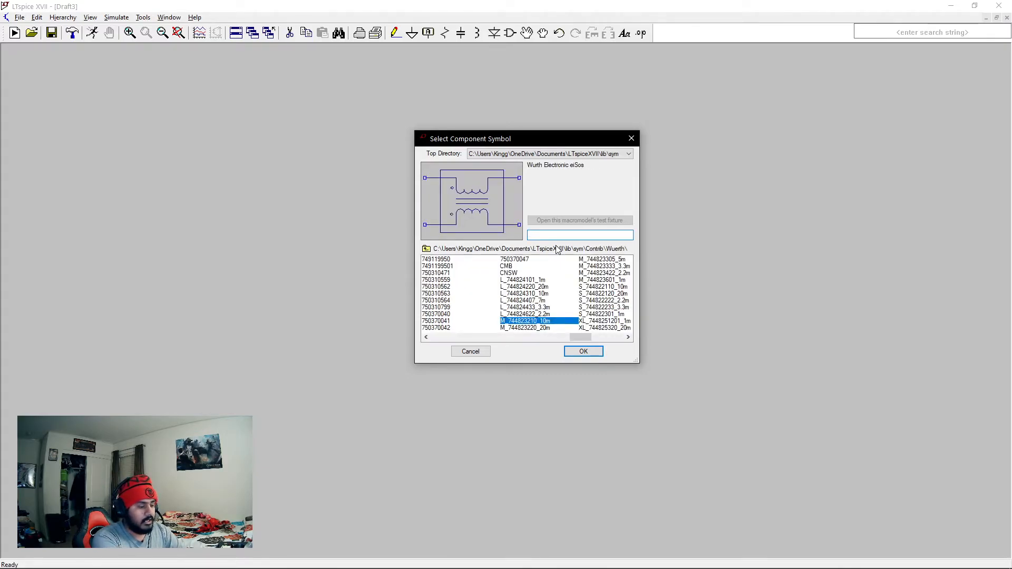
text(nmos)
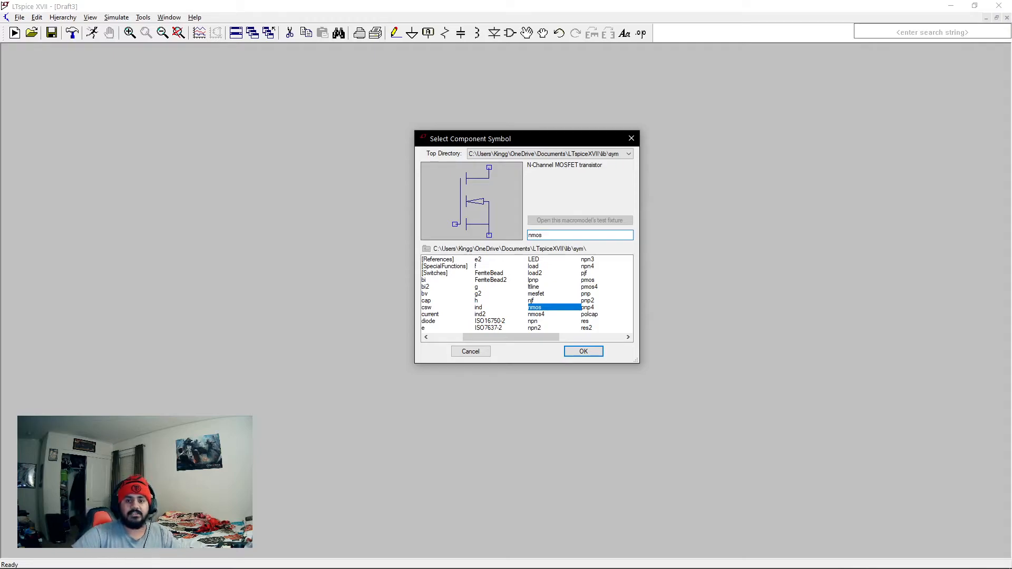
click(578, 349)
click(406, 253)
key(Escape)
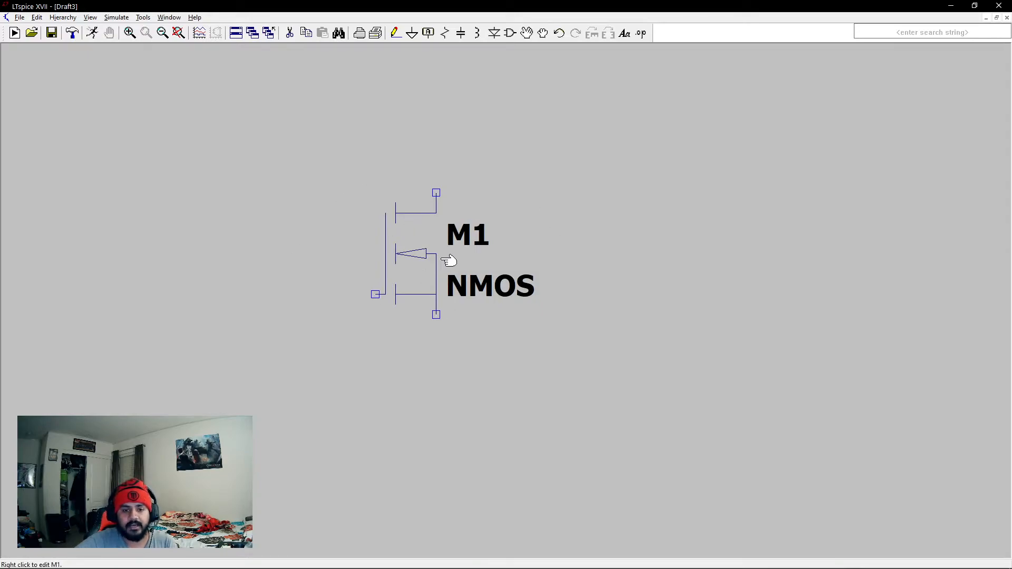
Assign the Si7336ADP model to the transistor from the MOSFET library.
right_click(411, 237)
click(545, 260)
scroll(475, 296, up, 5)
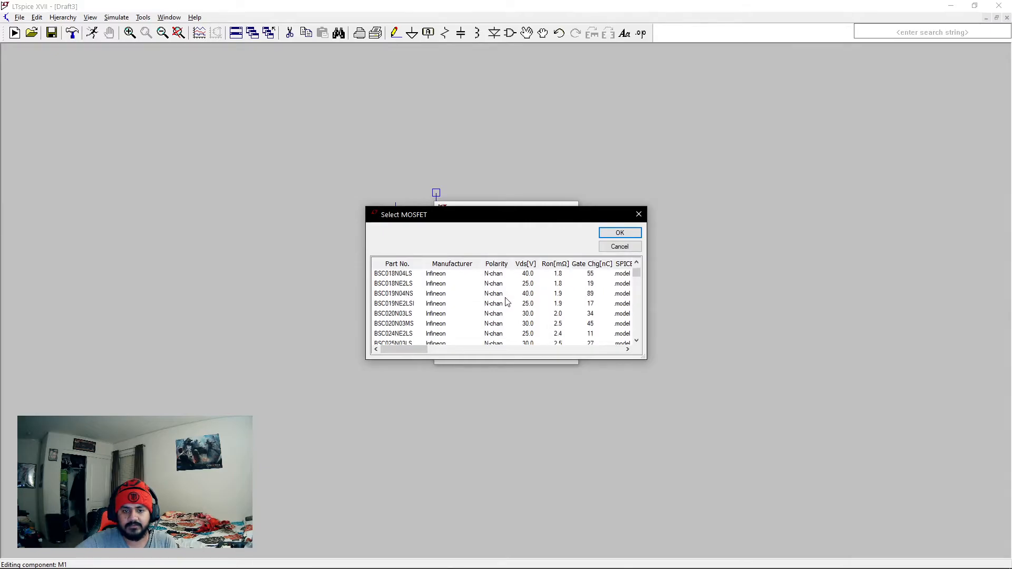
click(392, 274)
click(614, 234)
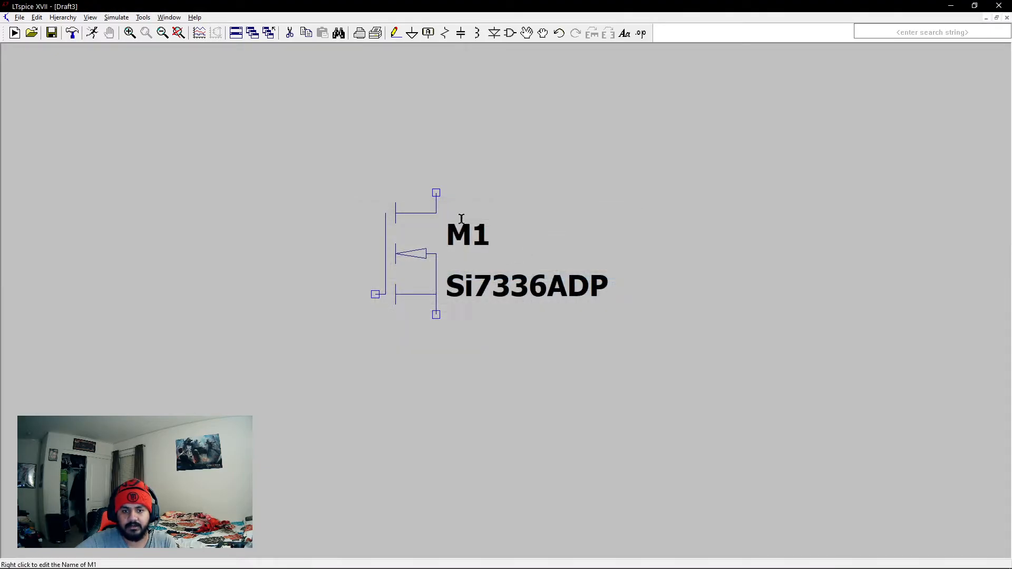
Check the transistor's MOSFET properties and delete the transistor from the schematic.
right_click(400, 249)
click(551, 250)
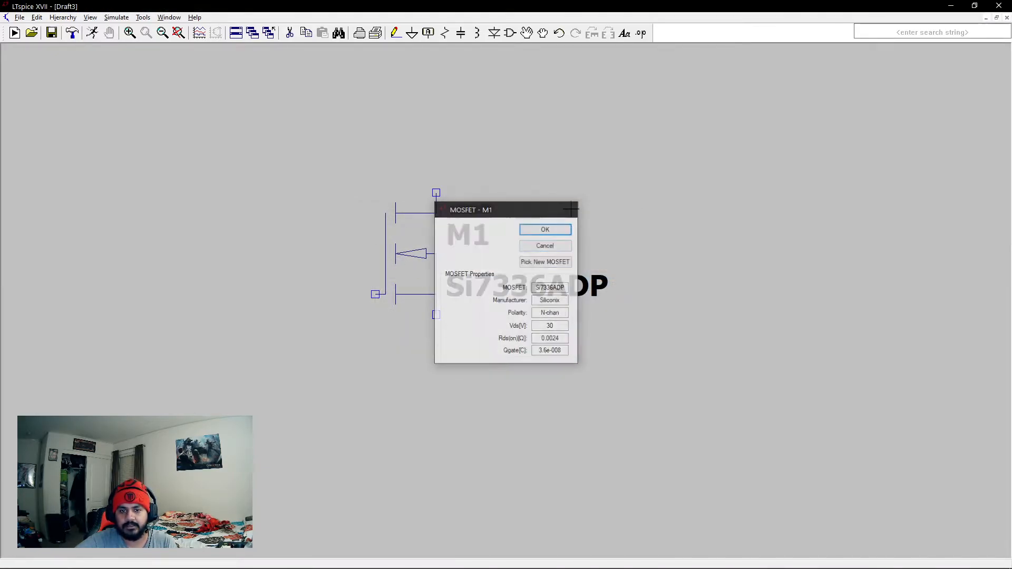
click(290, 33)
click(388, 239)
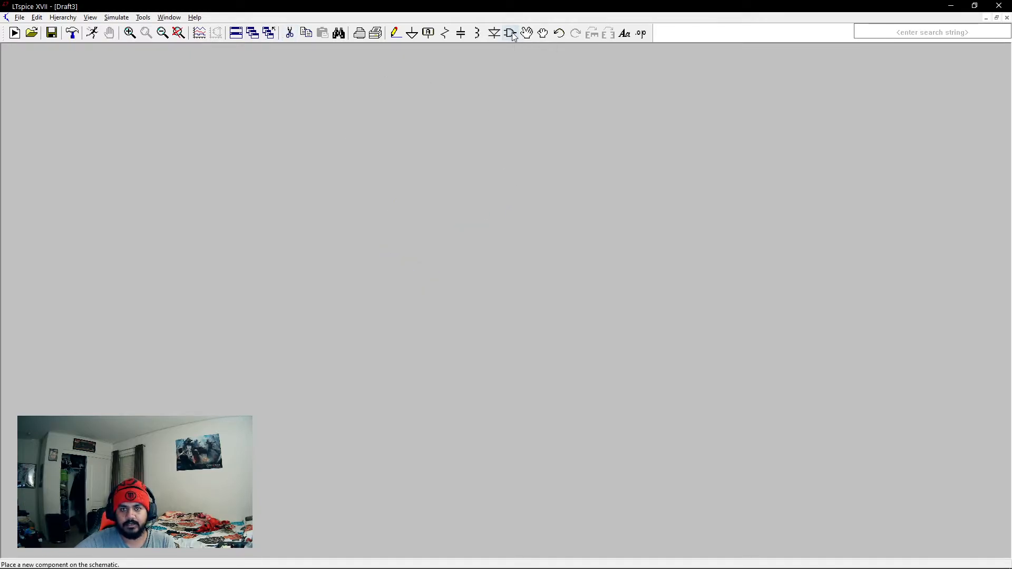
Place a resistor on the schematic, pick it up with the Move tool and set it back down.
click(445, 33)
click(355, 234)
key(Escape)
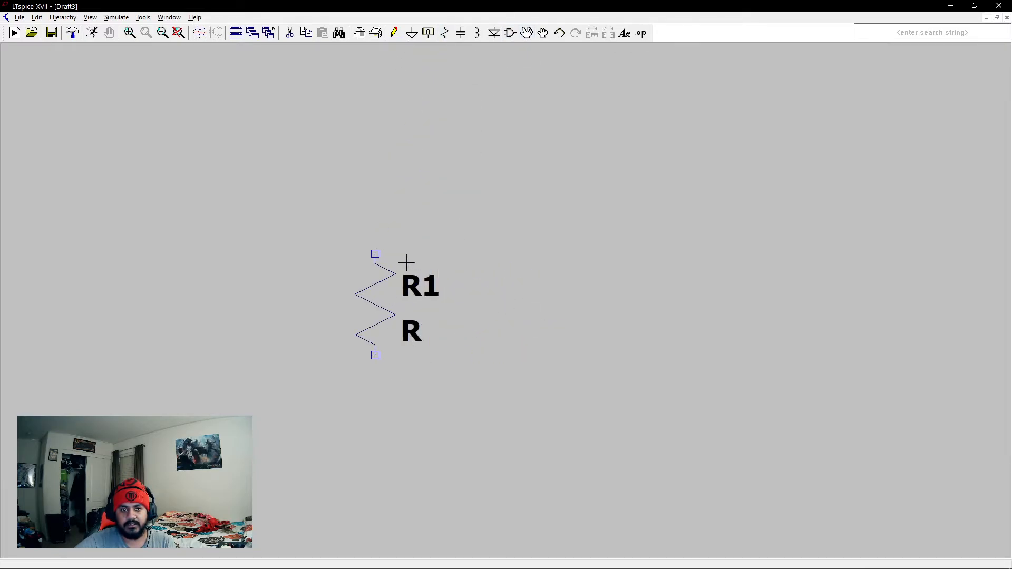
click(527, 35)
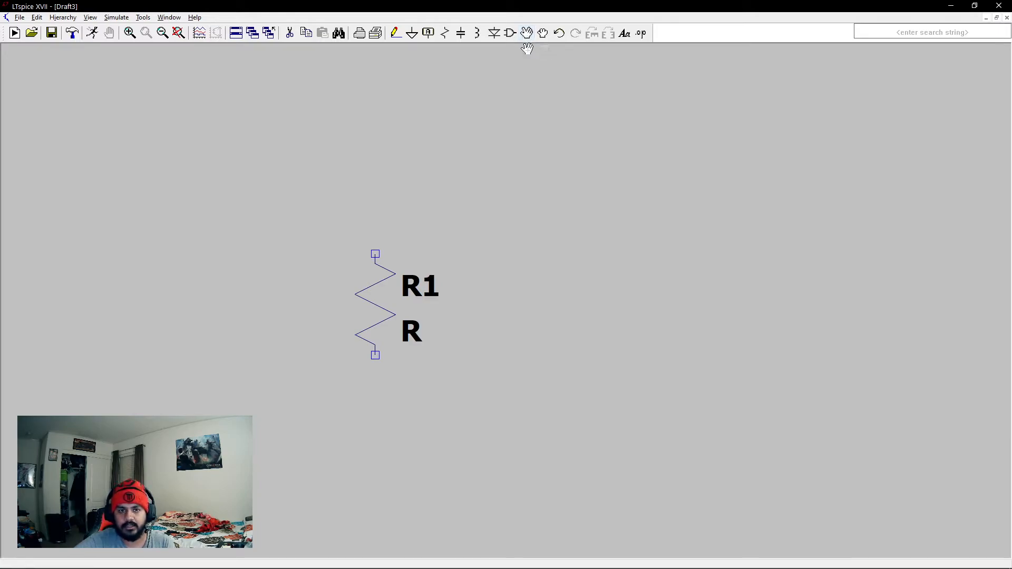
click(368, 287)
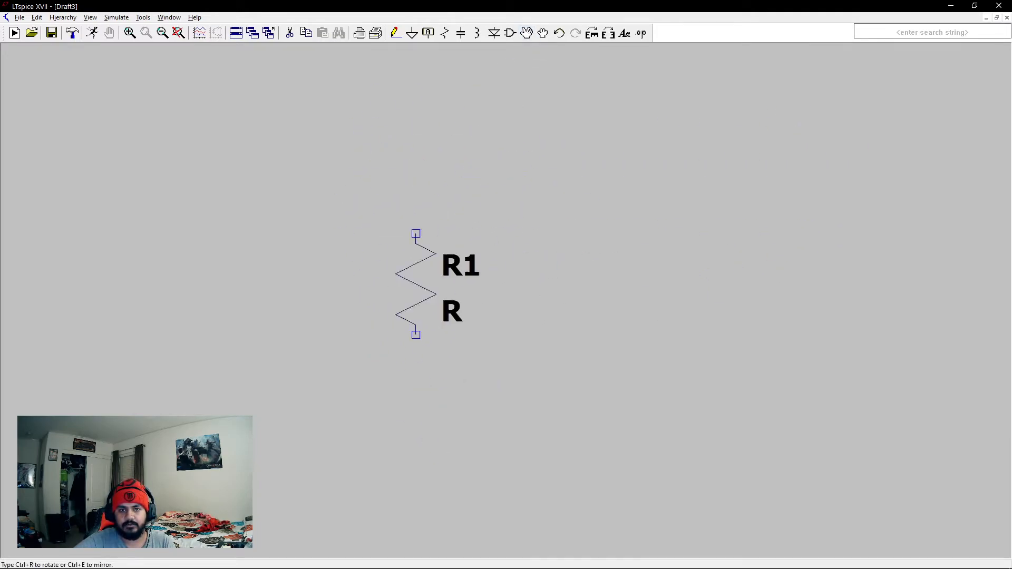
click(374, 295)
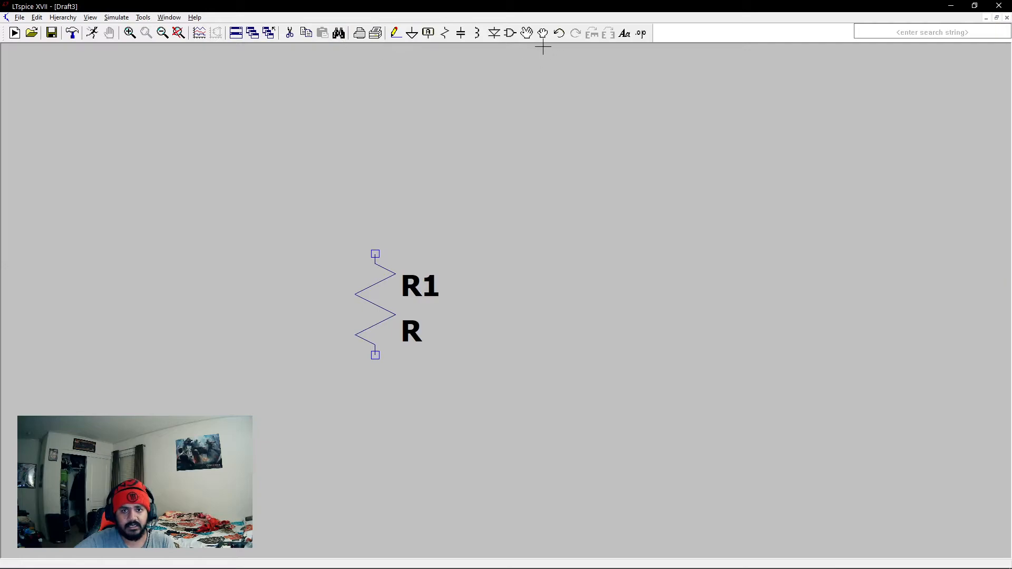
Place a second resistor to the right of the first and move both together higher on the schematic.
click(444, 33)
click(476, 305)
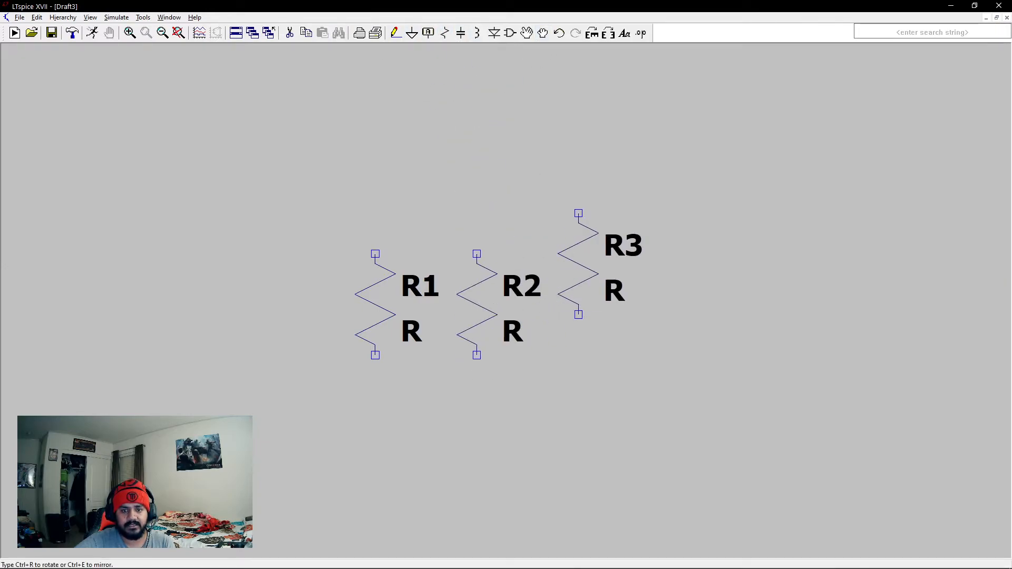
click(526, 35)
drag(338, 200, 555, 411)
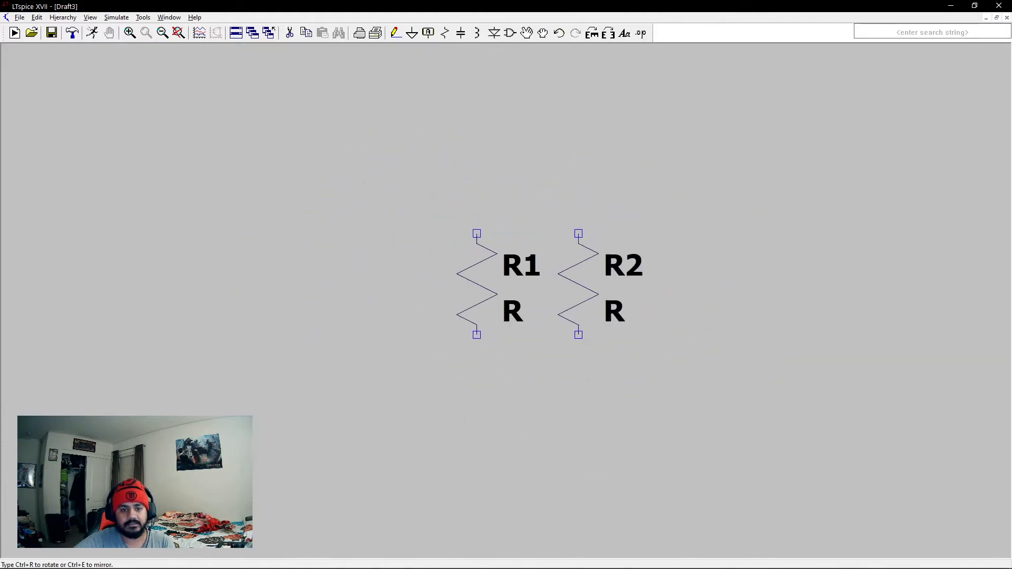
click(532, 199)
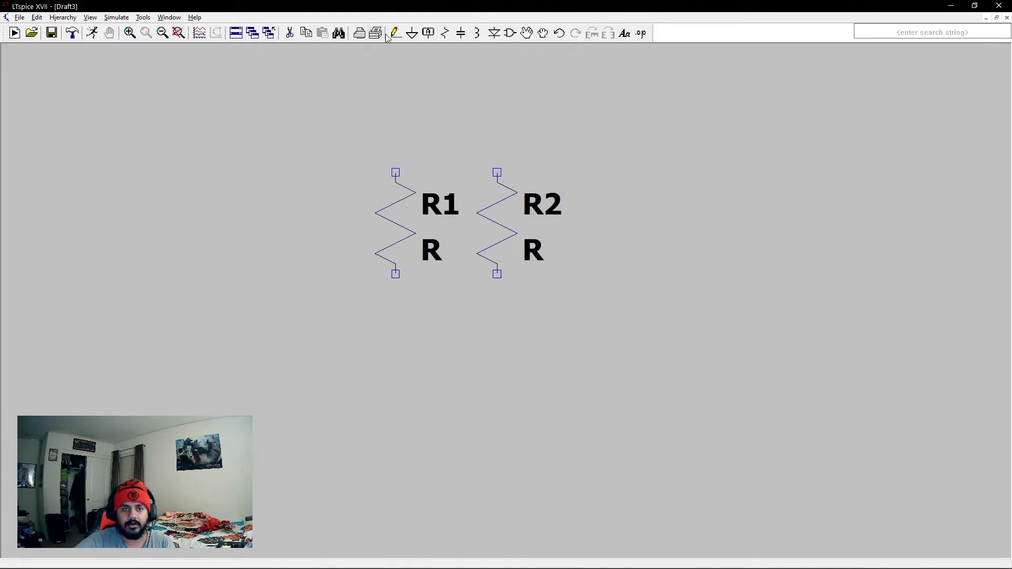
Delete both resistors from the schematic.
click(290, 33)
click(409, 228)
click(490, 210)
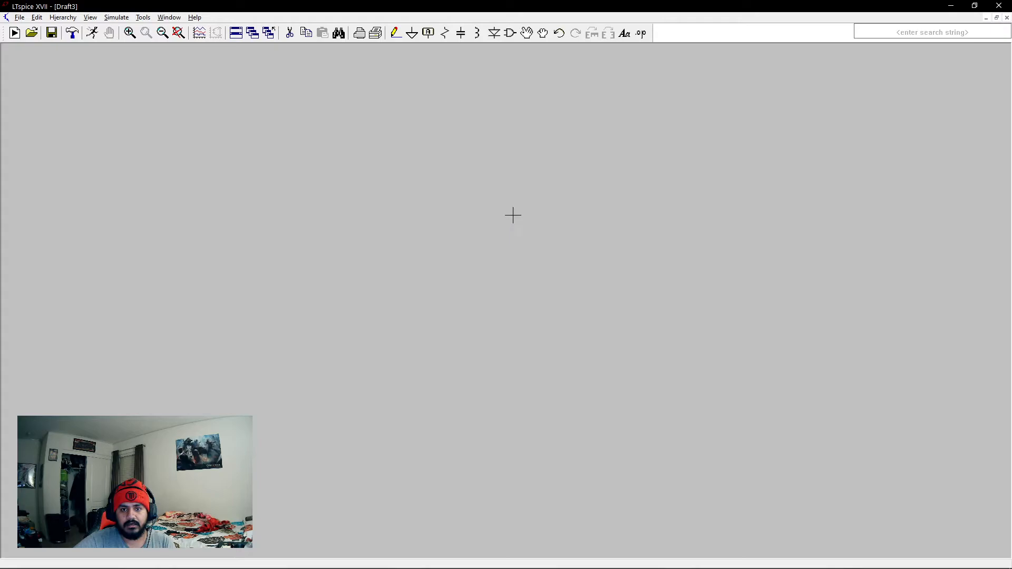
Undo and redo the last resistor deletion repeatedly.
click(560, 33)
click(290, 33)
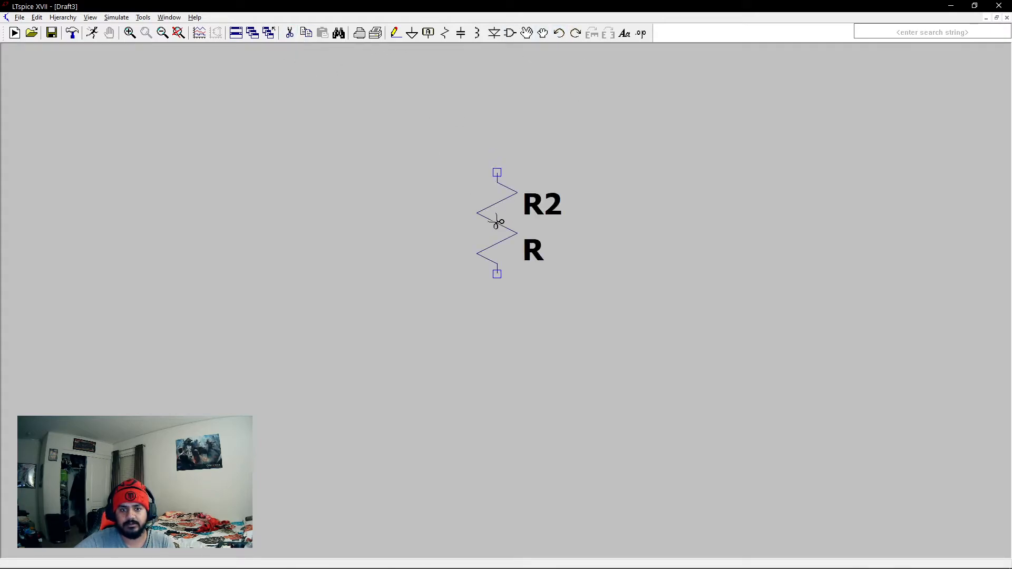
click(577, 34)
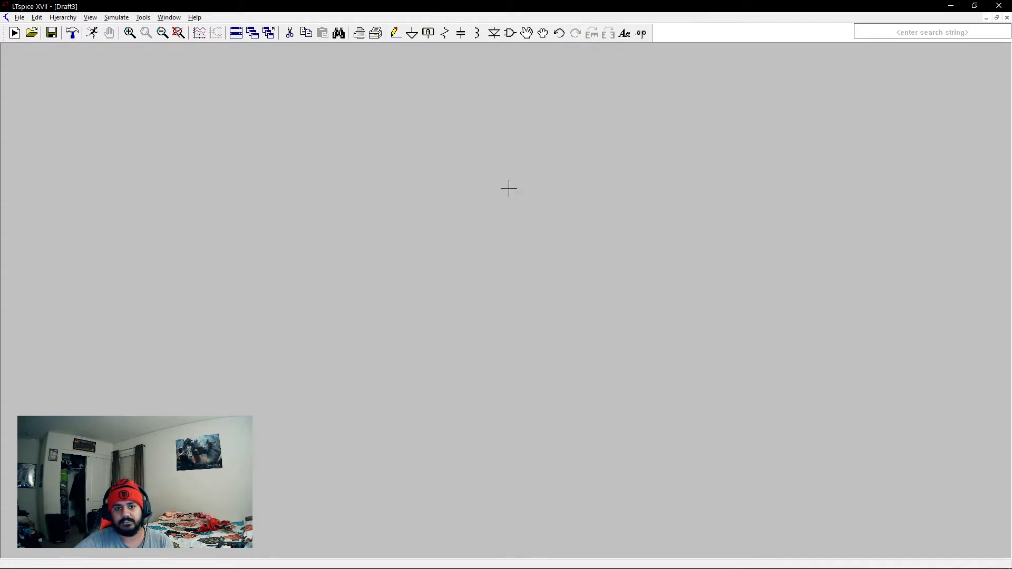
click(560, 33)
click(576, 34)
click(560, 34)
click(577, 34)
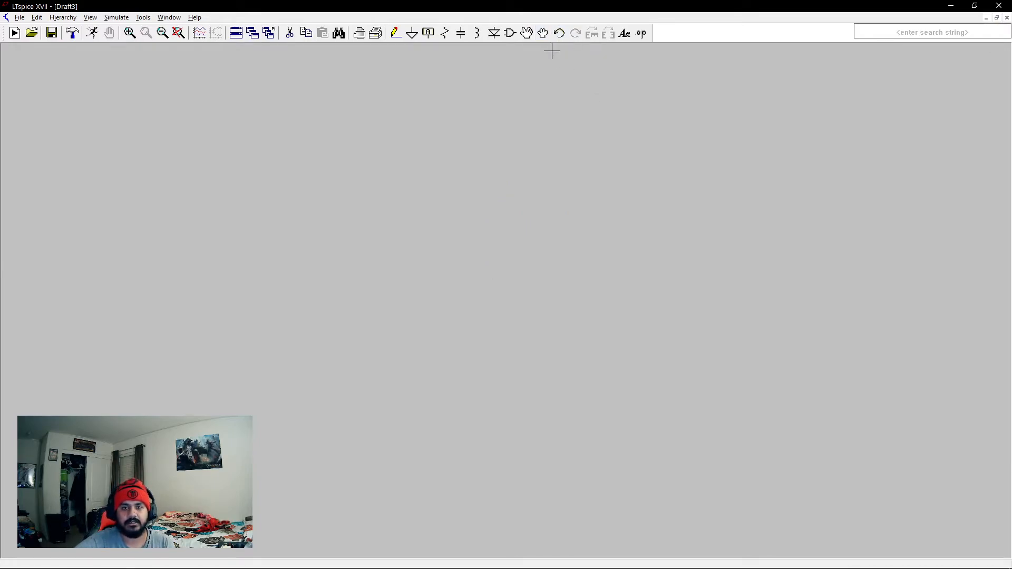
Place a resistor on the schematic and undo its placement.
click(445, 37)
click(456, 243)
key(Escape)
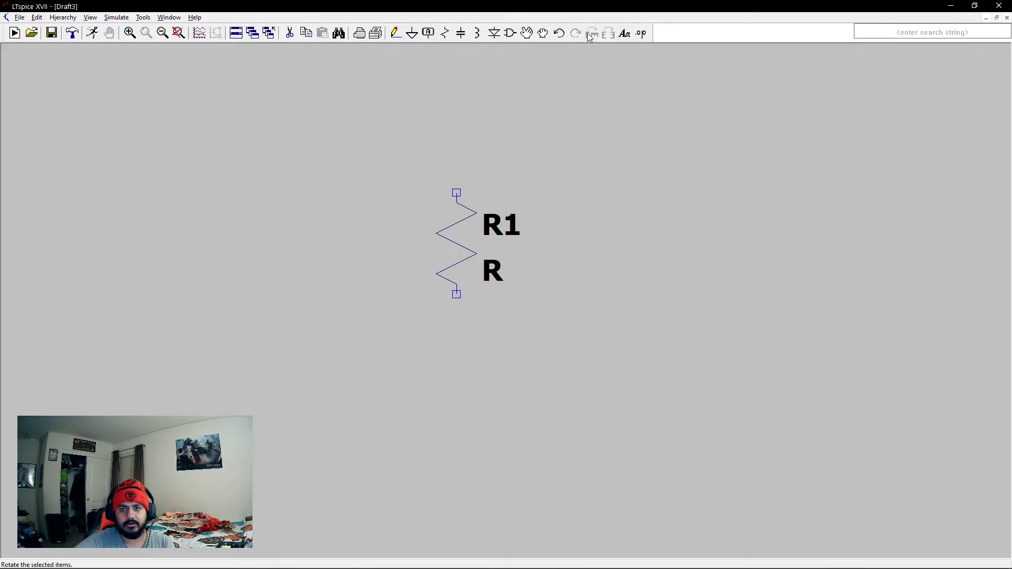
click(559, 32)
key(t)
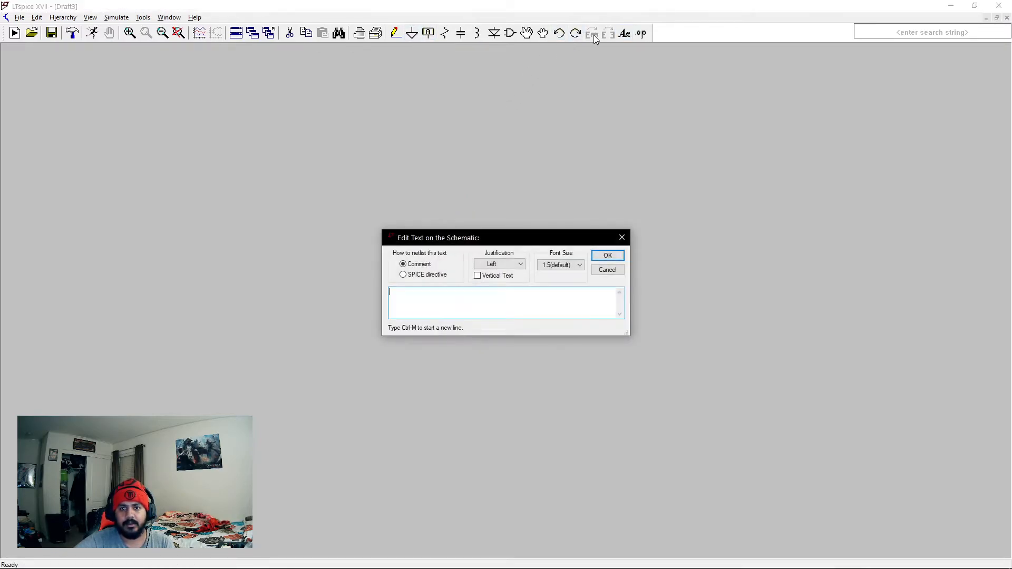
click(622, 239)
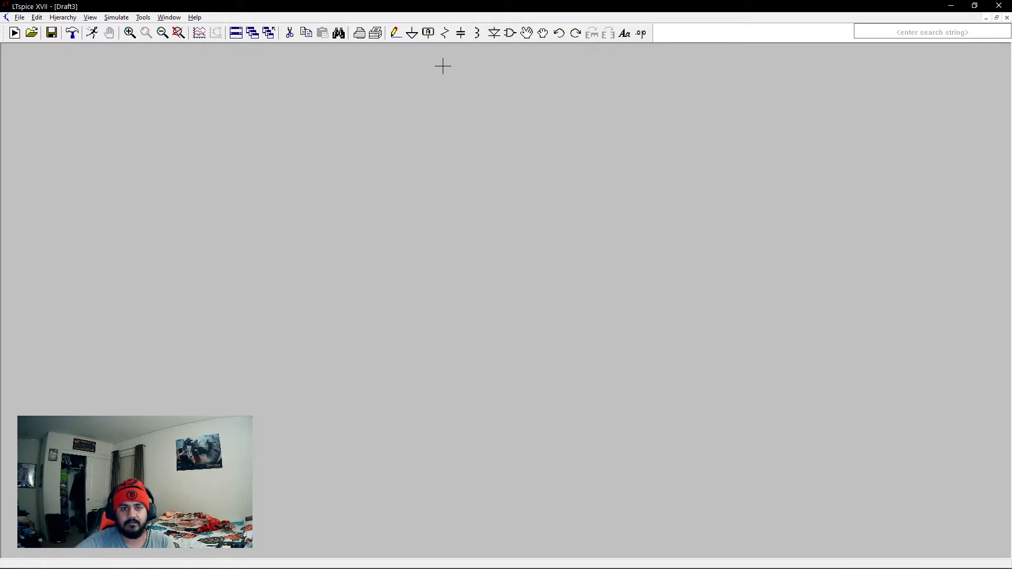
Rotate and mirror a new resistor before it is placed, and cancel its placement.
click(444, 34)
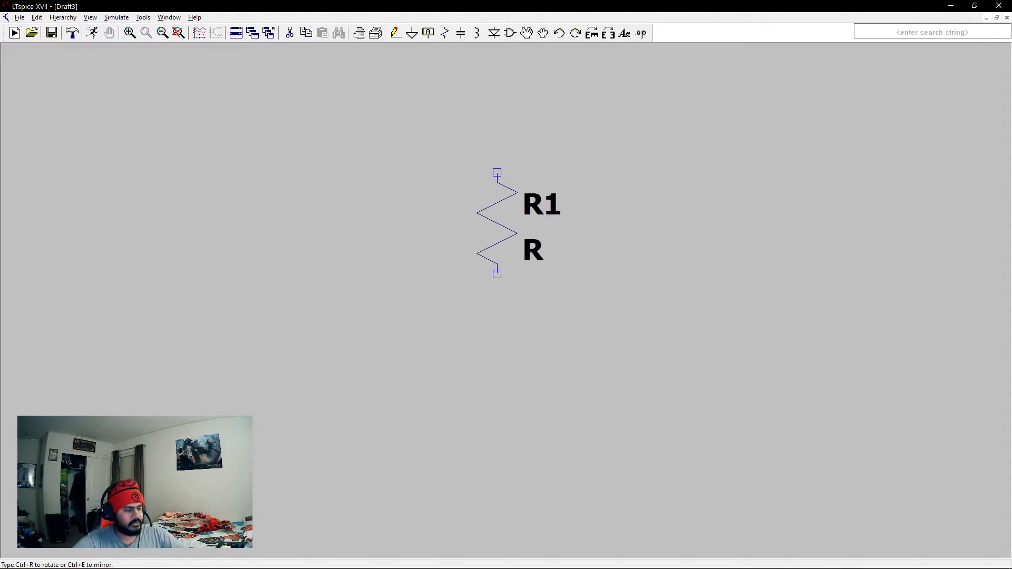
key(ctrl+r)
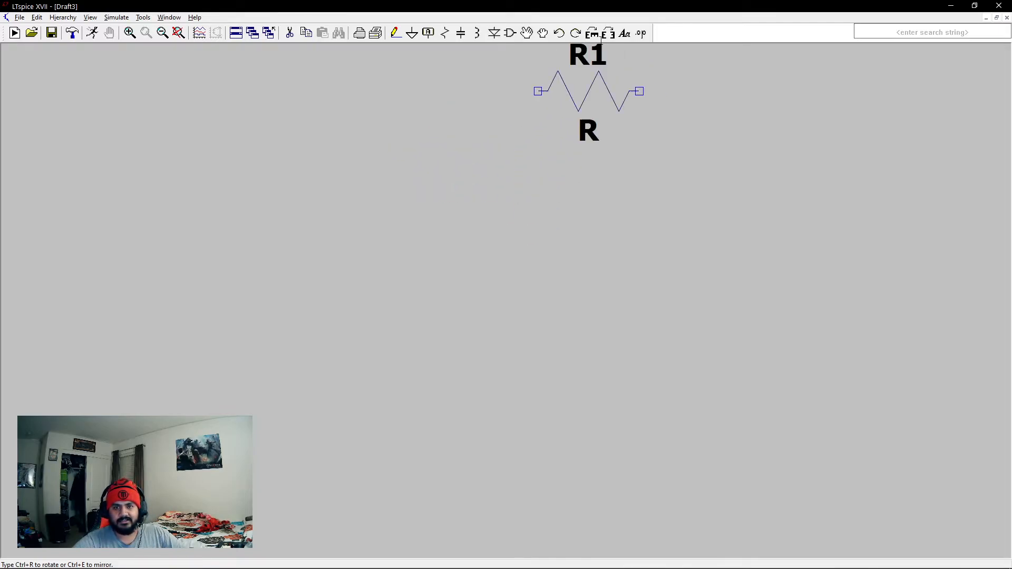
click(593, 33)
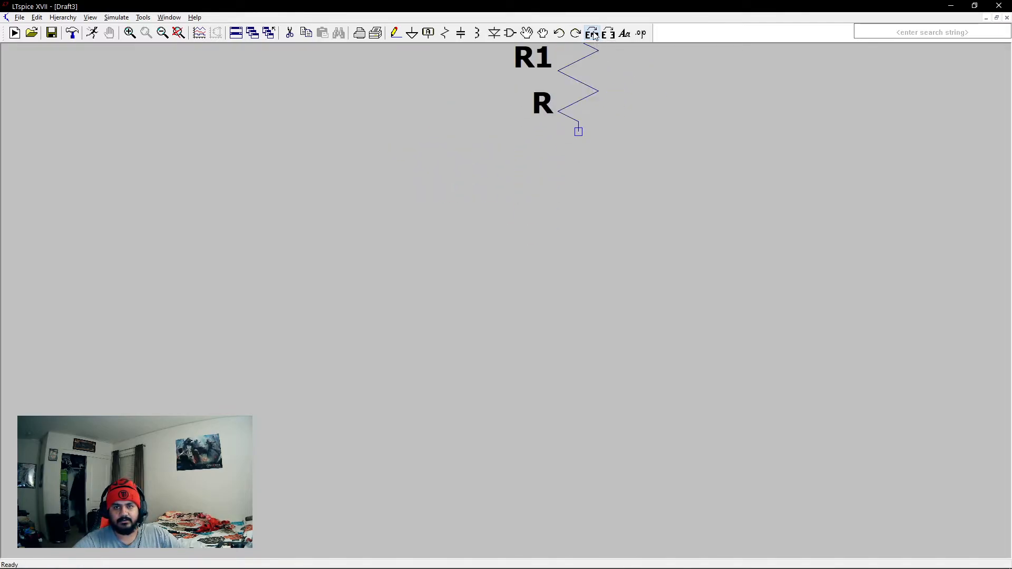
click(593, 33)
click(593, 34)
click(608, 33)
click(608, 33)
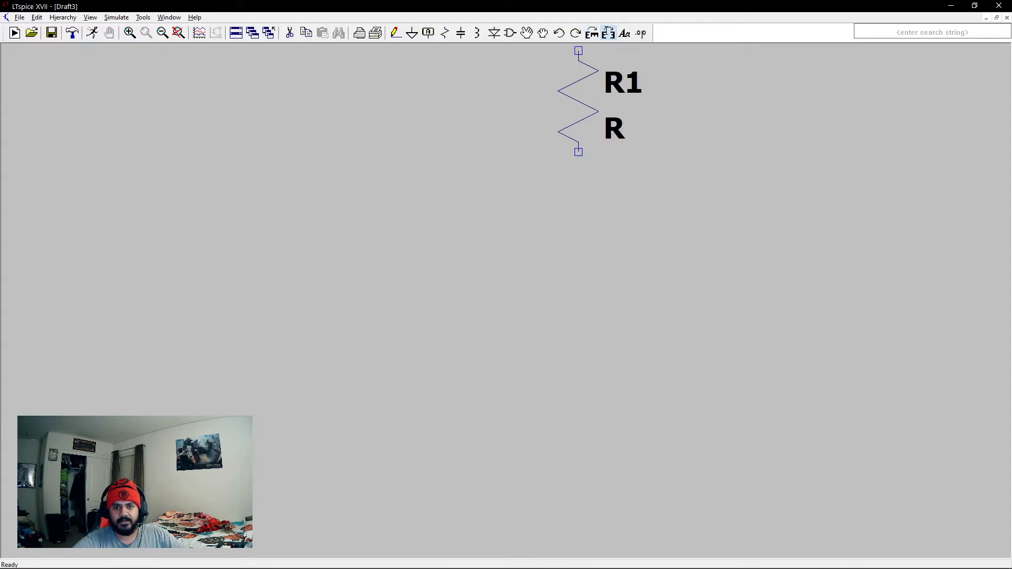
key(ctrl+r)
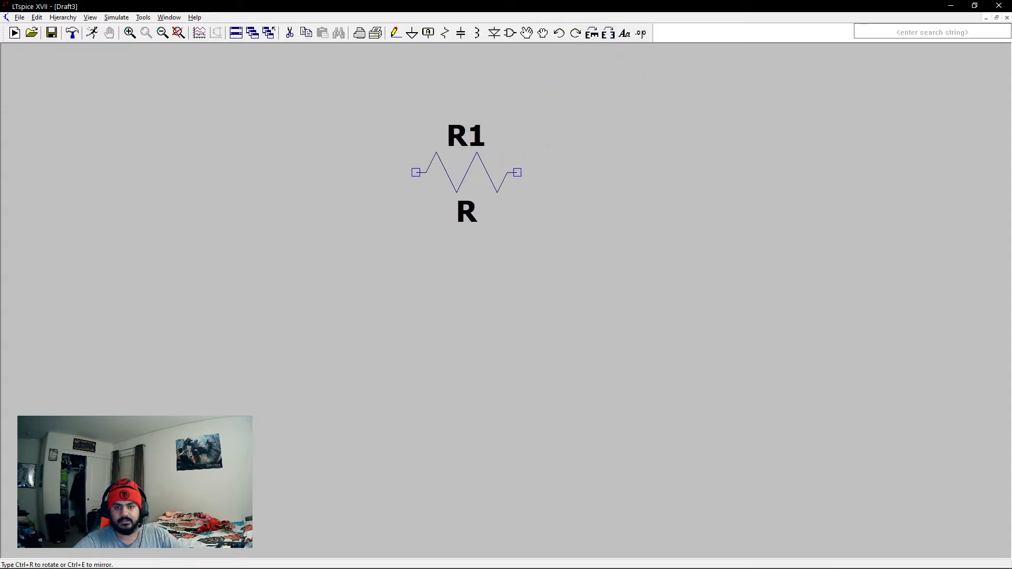
key(Escape)
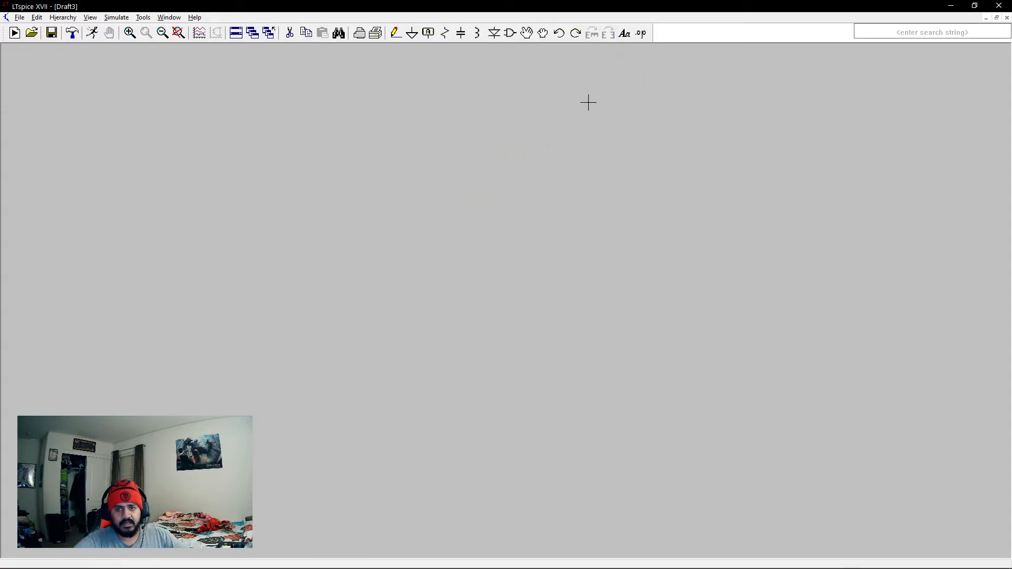
Place the comment text NODE 1 on the schematic and delete it.
click(626, 36)
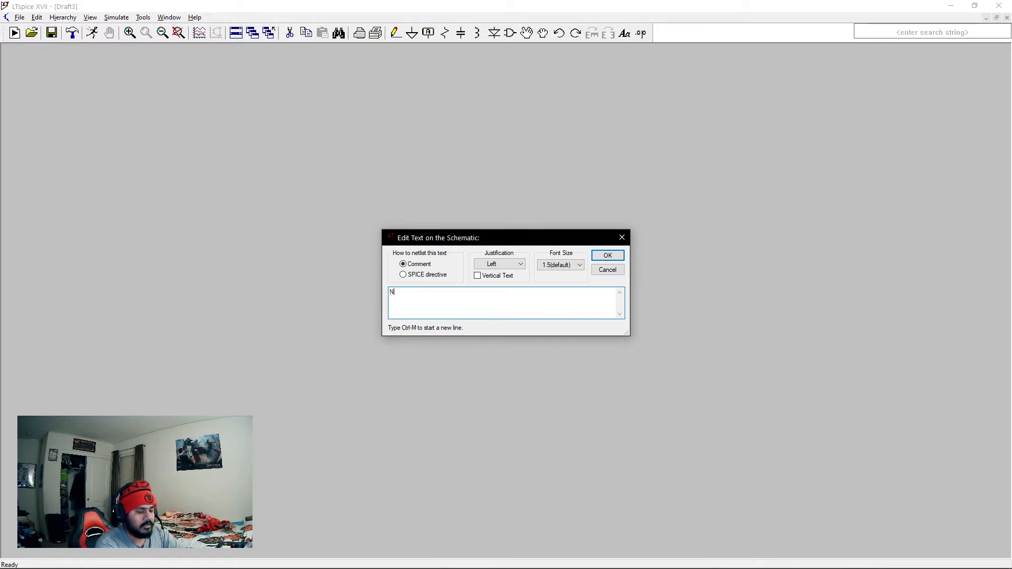
text(NODE 1)
key(Return)
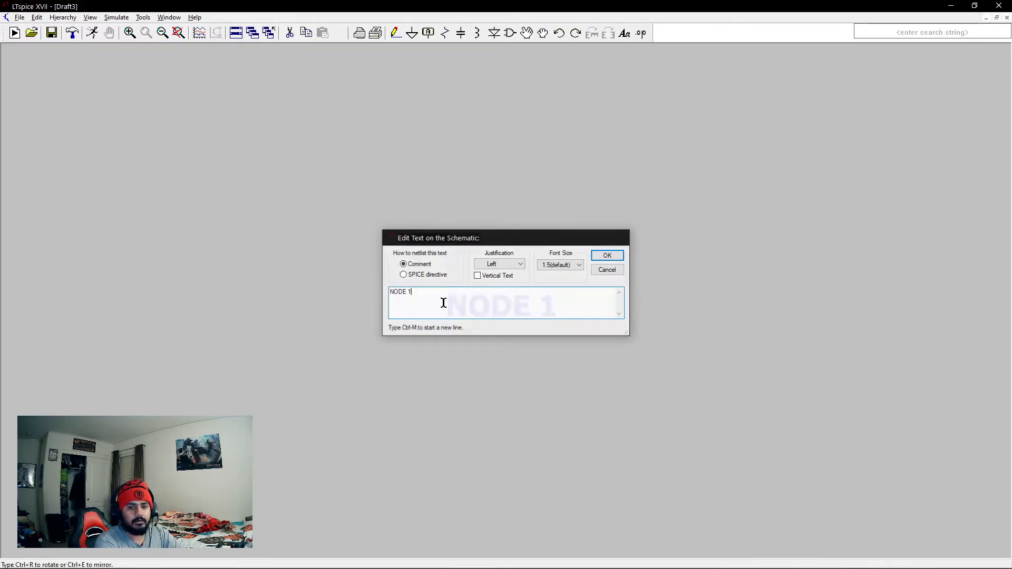
click(213, 174)
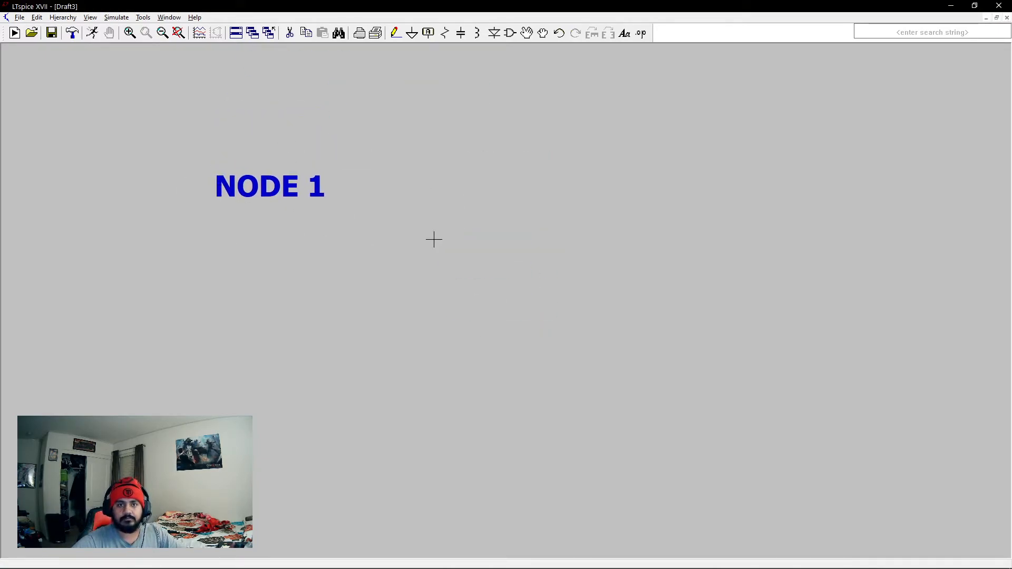
click(290, 33)
click(253, 191)
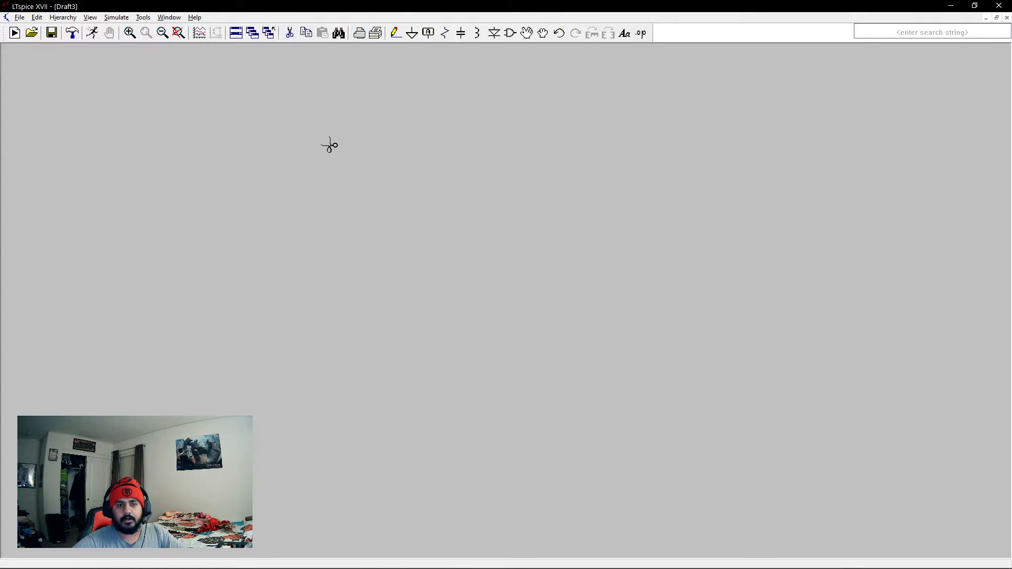
Open the text editor for a new SPICE directive and dismiss it without placing a directive.
click(641, 34)
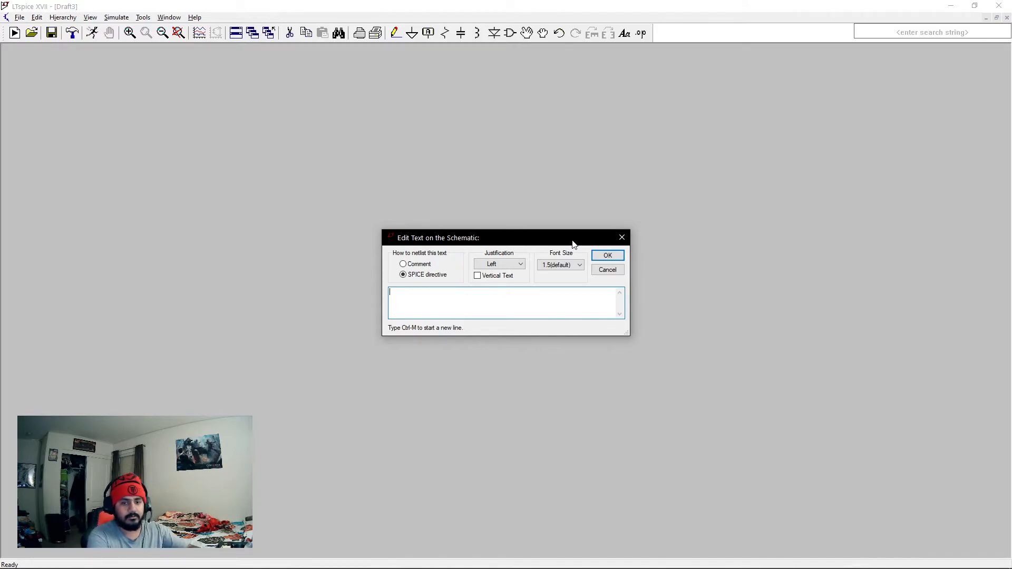
text(.)
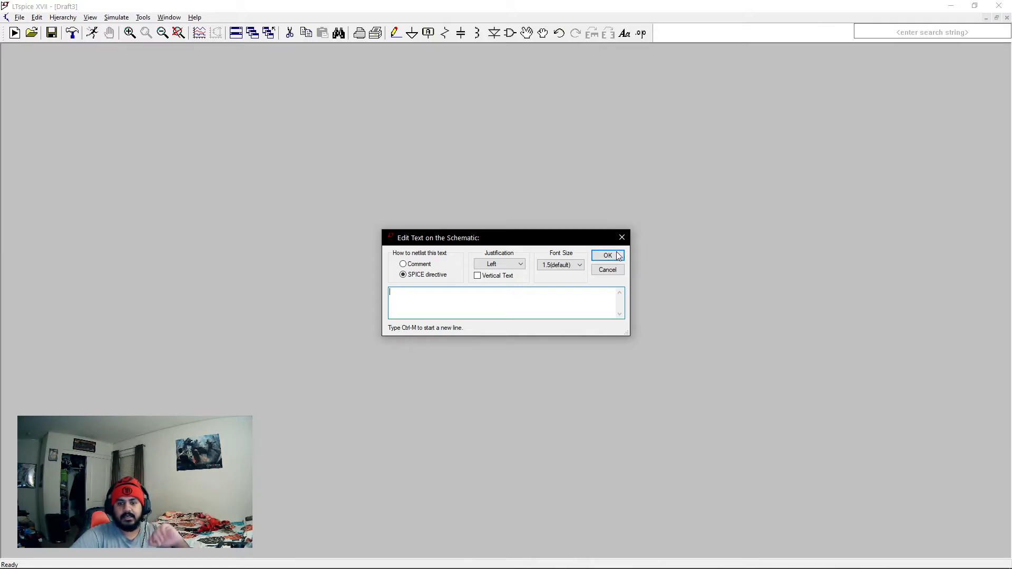
click(607, 270)
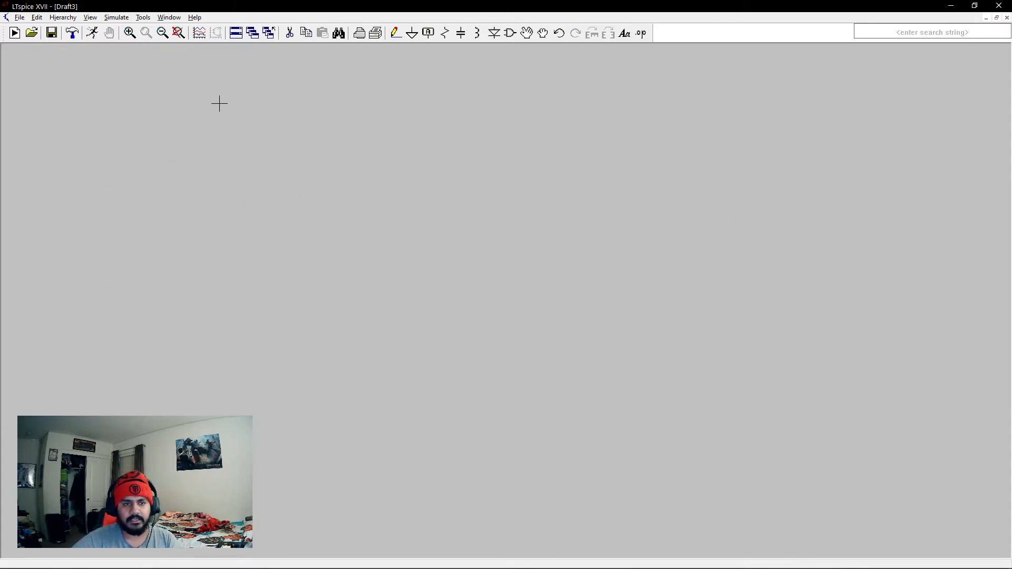
Look through the drafting commands offered for the empty schematic and close them without choosing one.
right_click(245, 155)
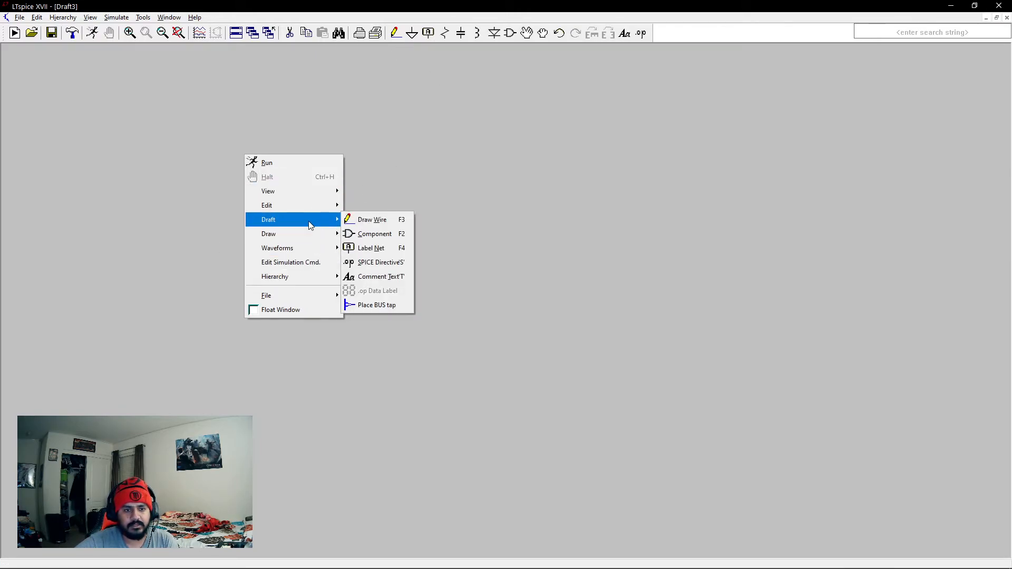
mouse_move(308, 220)
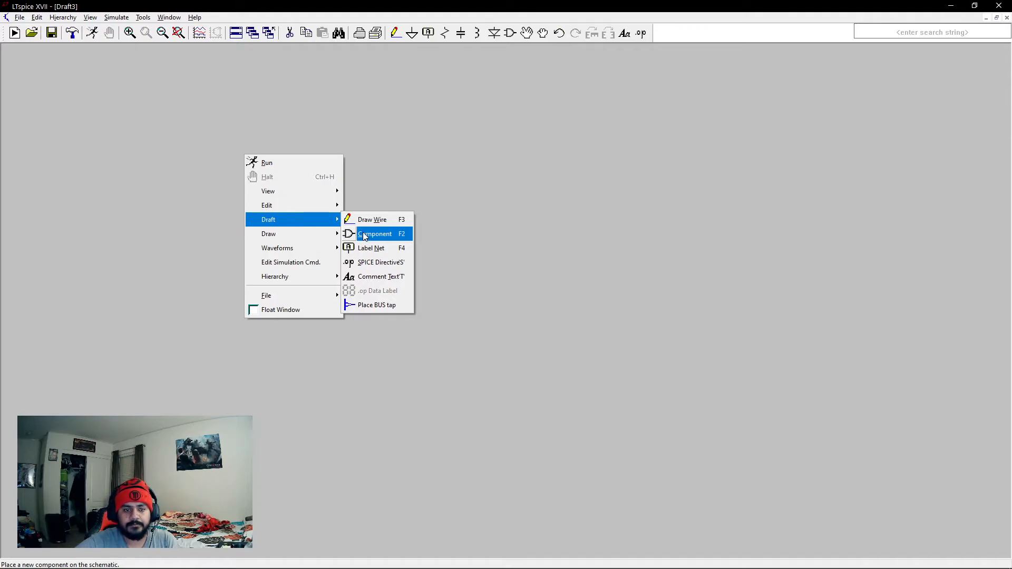
click(341, 142)
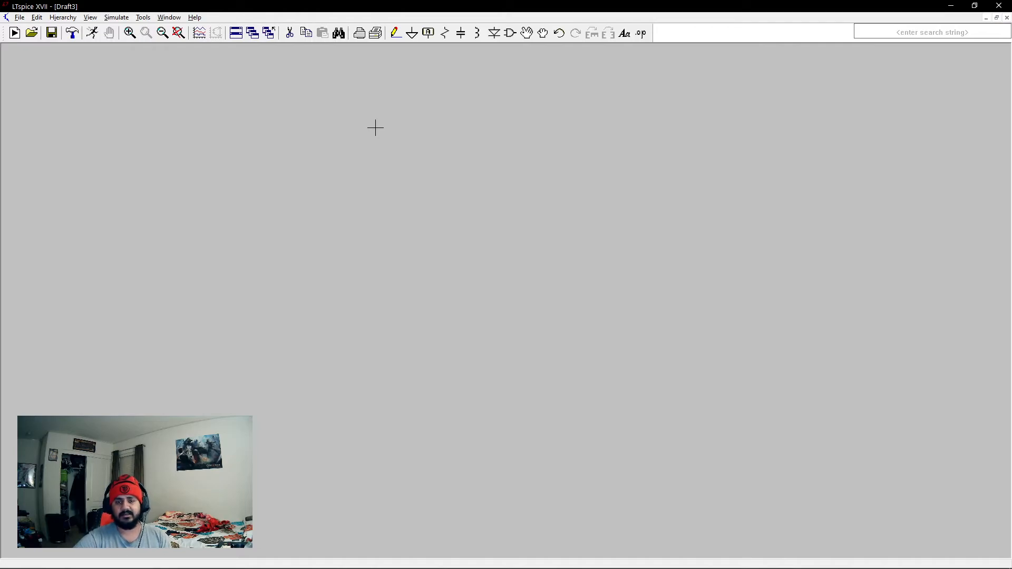
Switch to the LTspice Workshop S2021 presentation in Google Slides, maximize its window and show the Schematic Icons Part 2 slide.
drag(0, 75, 728, 67)
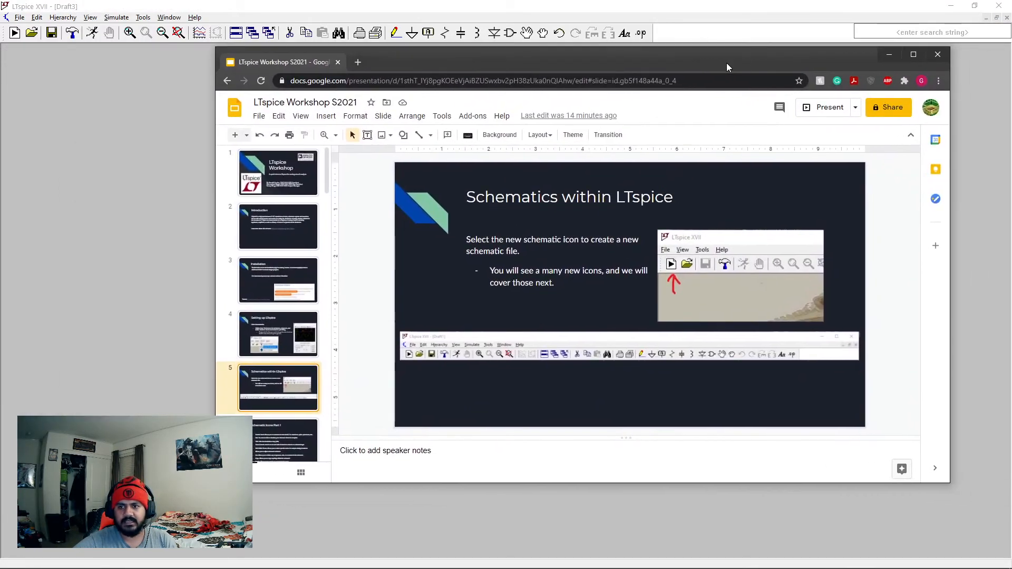
click(915, 55)
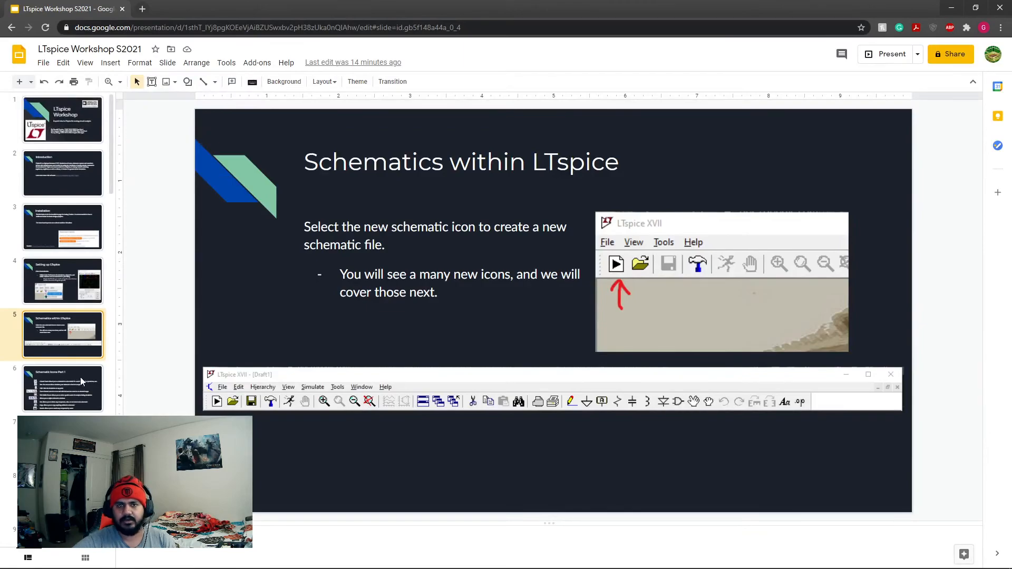
click(74, 442)
scroll(74, 442, down, 5)
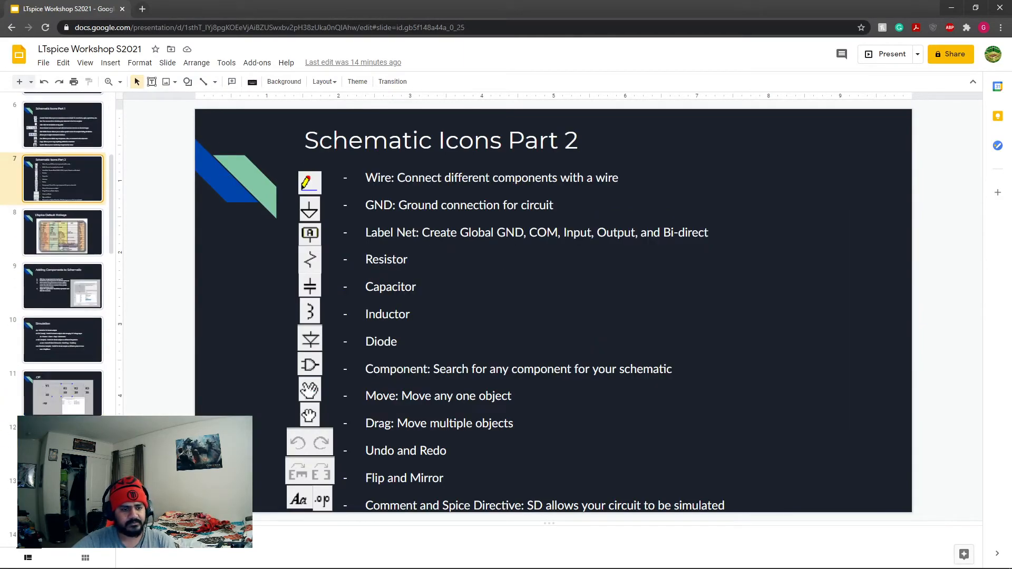
View the LTspice Default Hotkeys slide and the Adding Components to Schematic slide.
scroll(74, 338, up, 2)
click(64, 240)
click(61, 302)
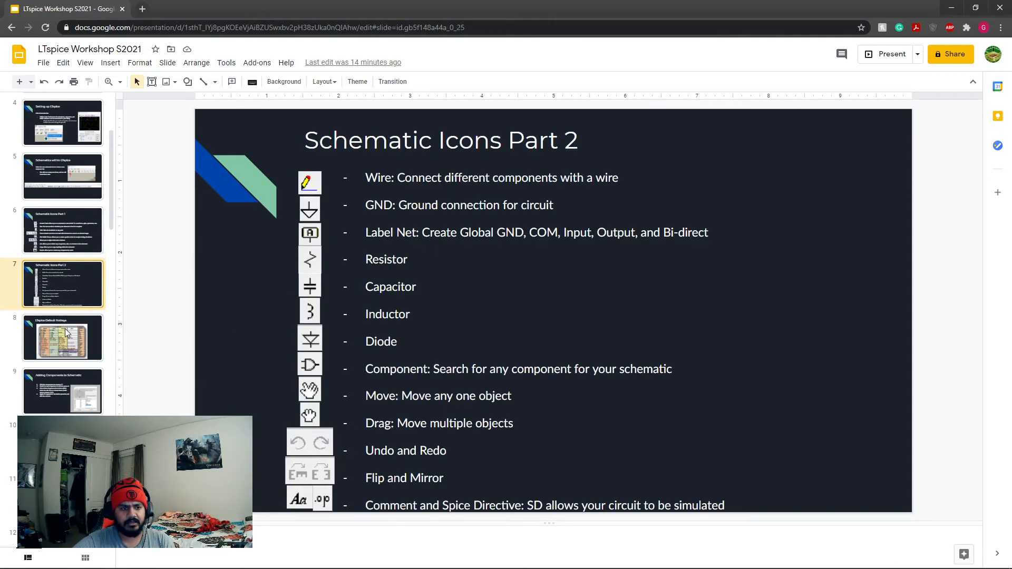
click(63, 342)
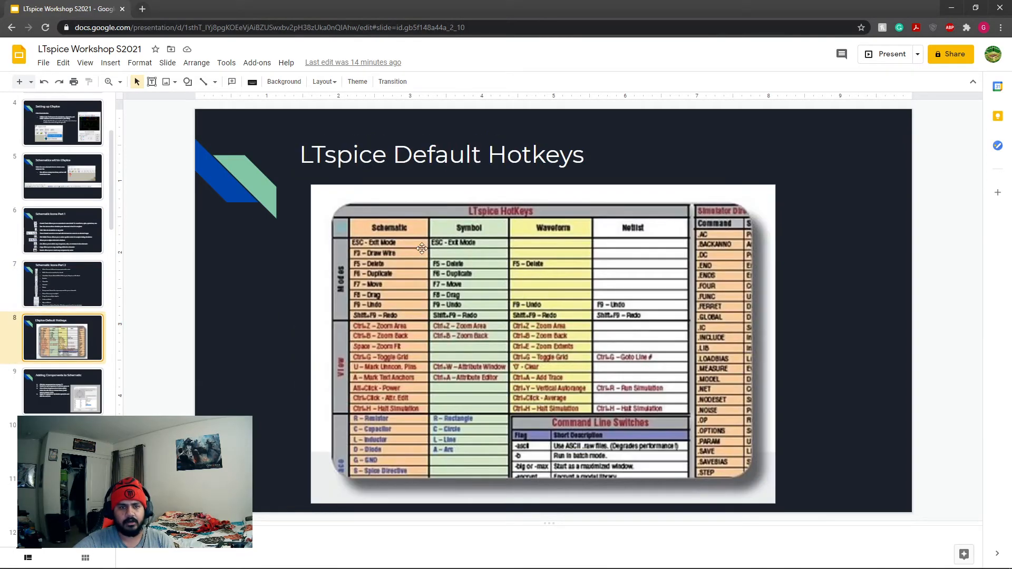
click(91, 375)
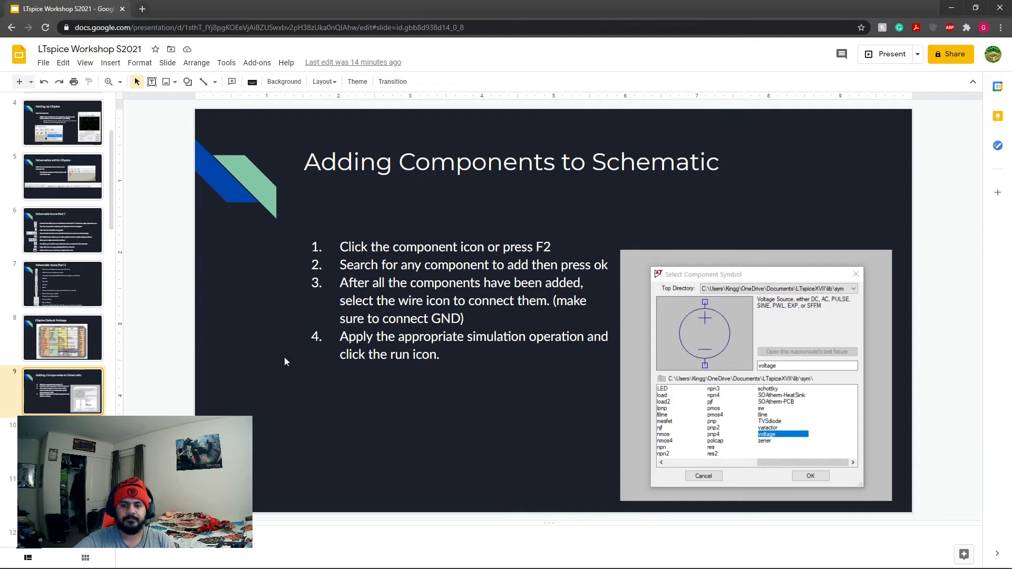